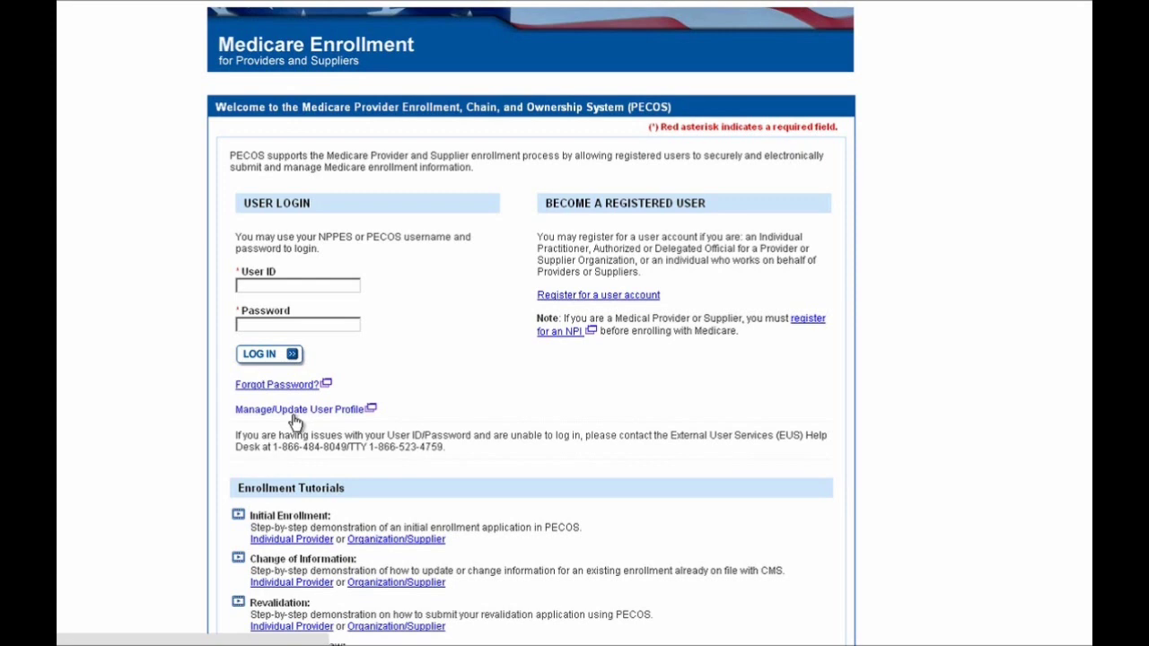
- Log in to PECOS with the organization's user ID and password, then open My Enrollments
left_click(334, 286)
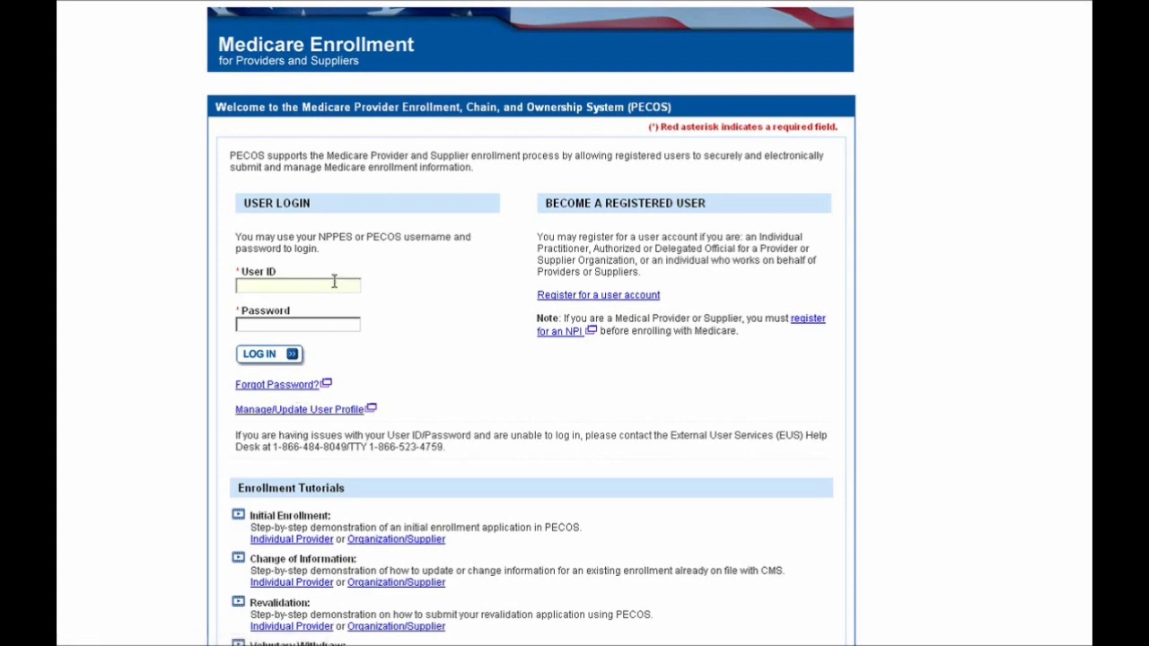
left_click(334, 286)
type("pecosorg15")
key("Tab")
type("********")
left_click(261, 356)
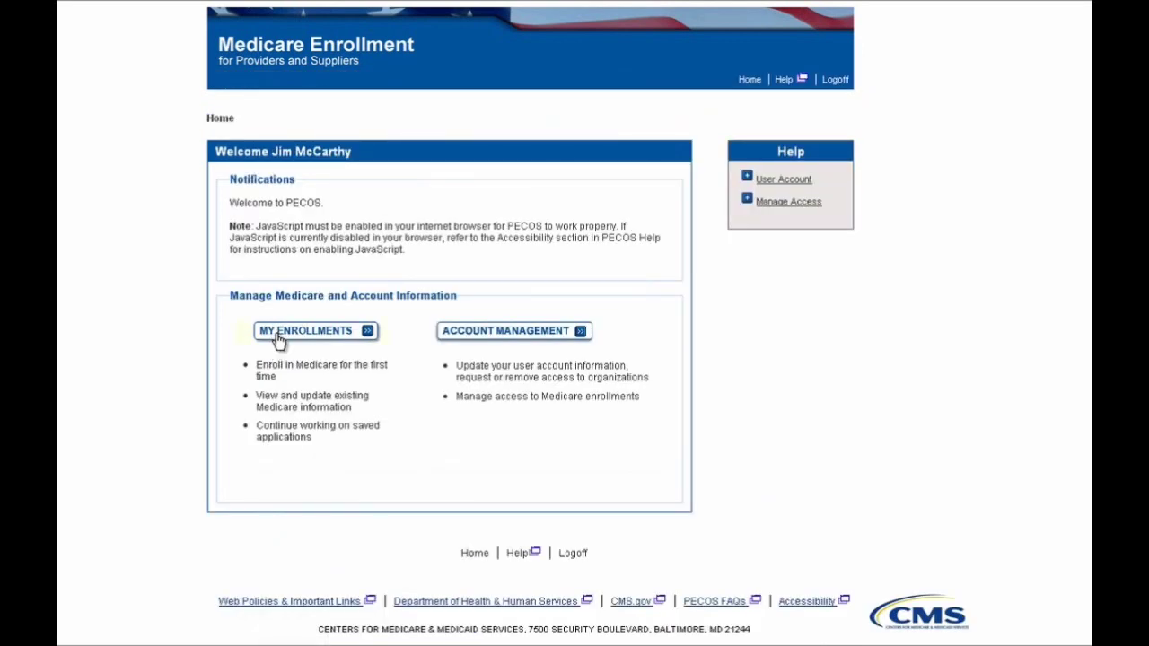
left_click(270, 340)
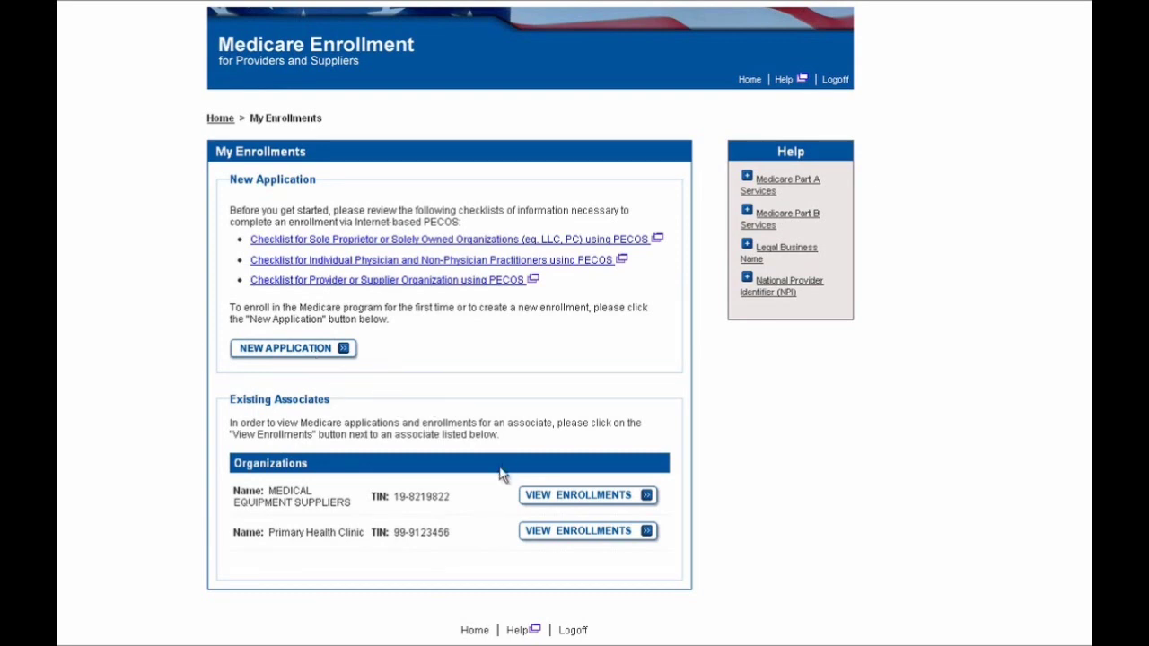
- Open Primary Health Clinic's enrollments and bring its approved 855B California enrollment into view
left_click(530, 539)
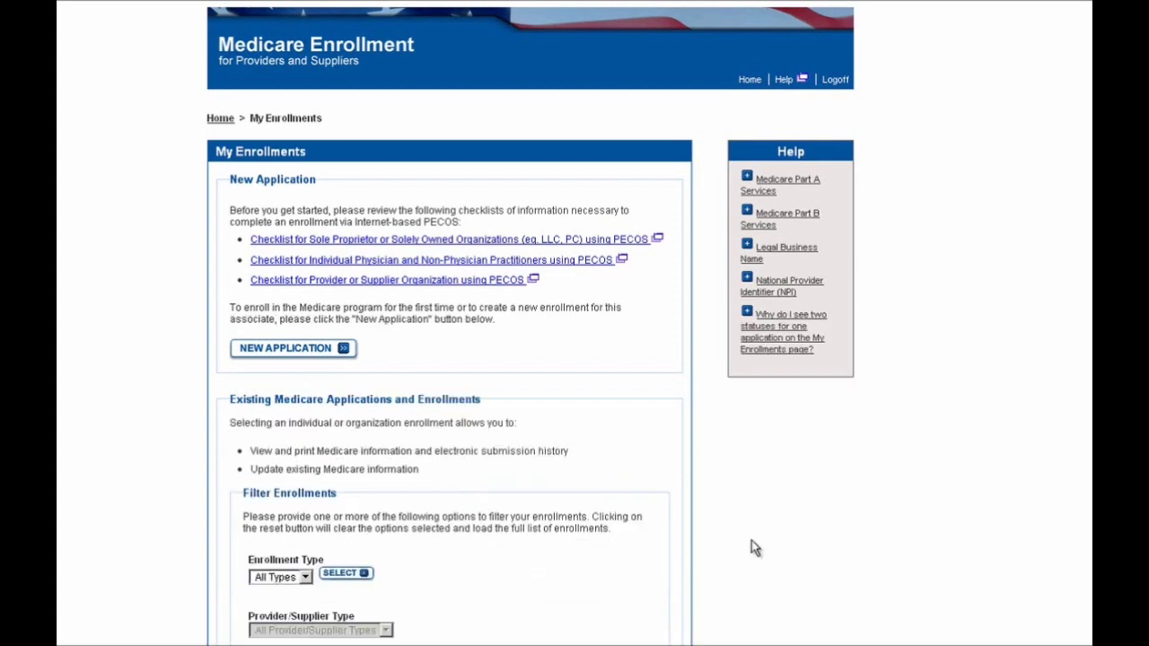
scroll(752, 542, "down", 3)
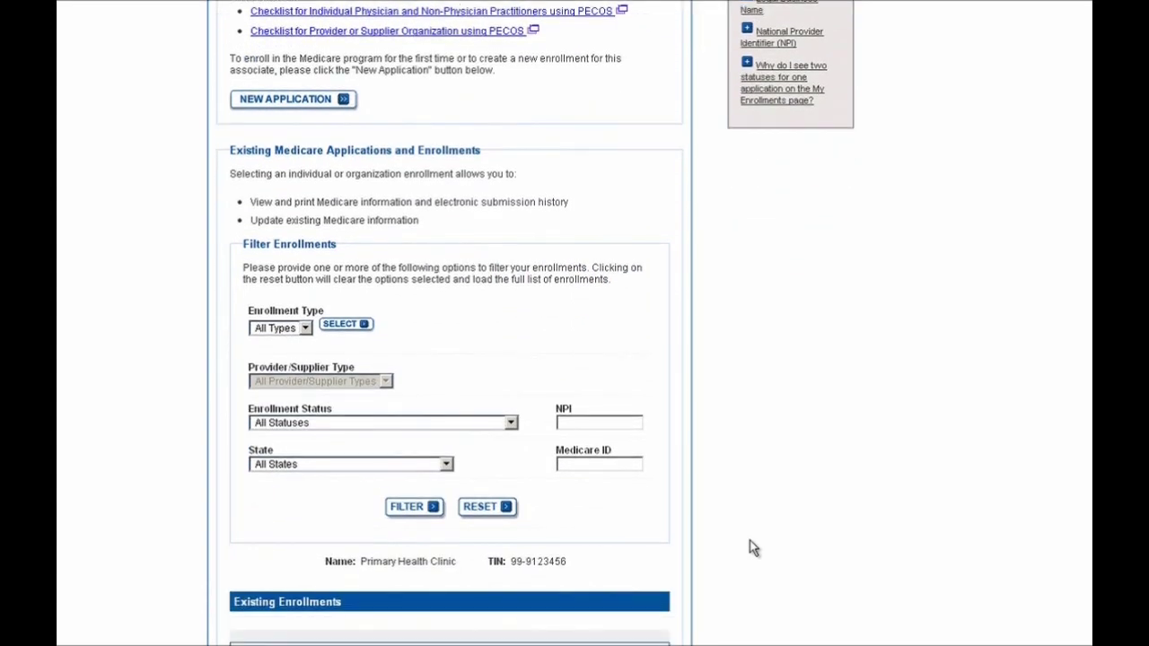
scroll(753, 547, "down", 2)
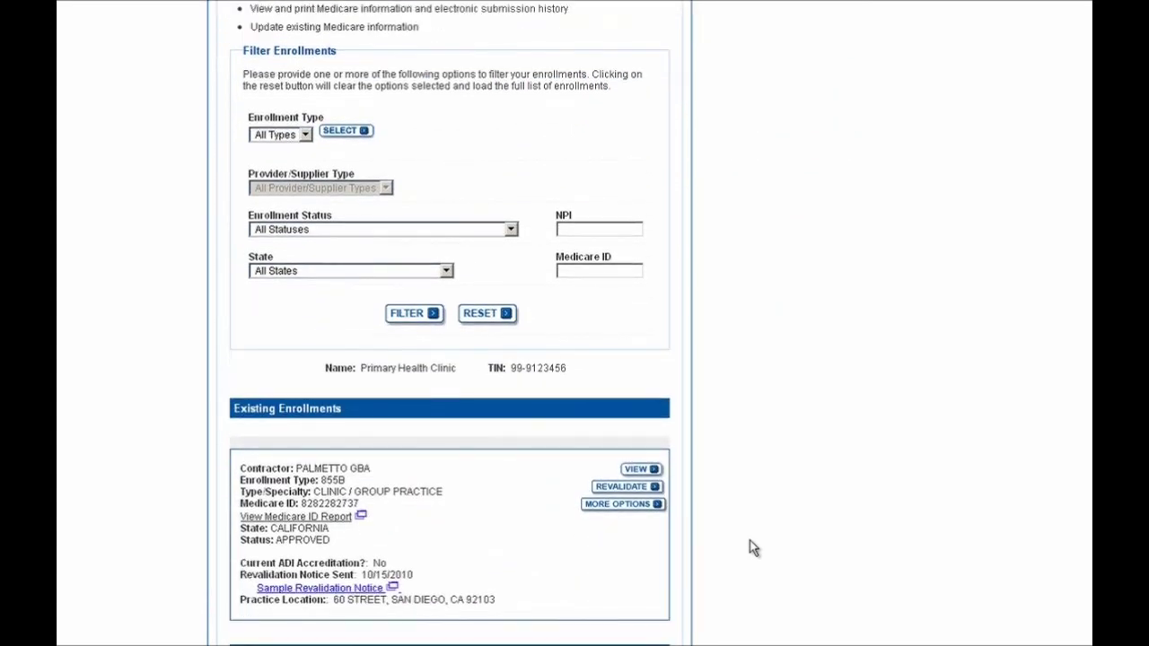
scroll(727, 510, "down", 1)
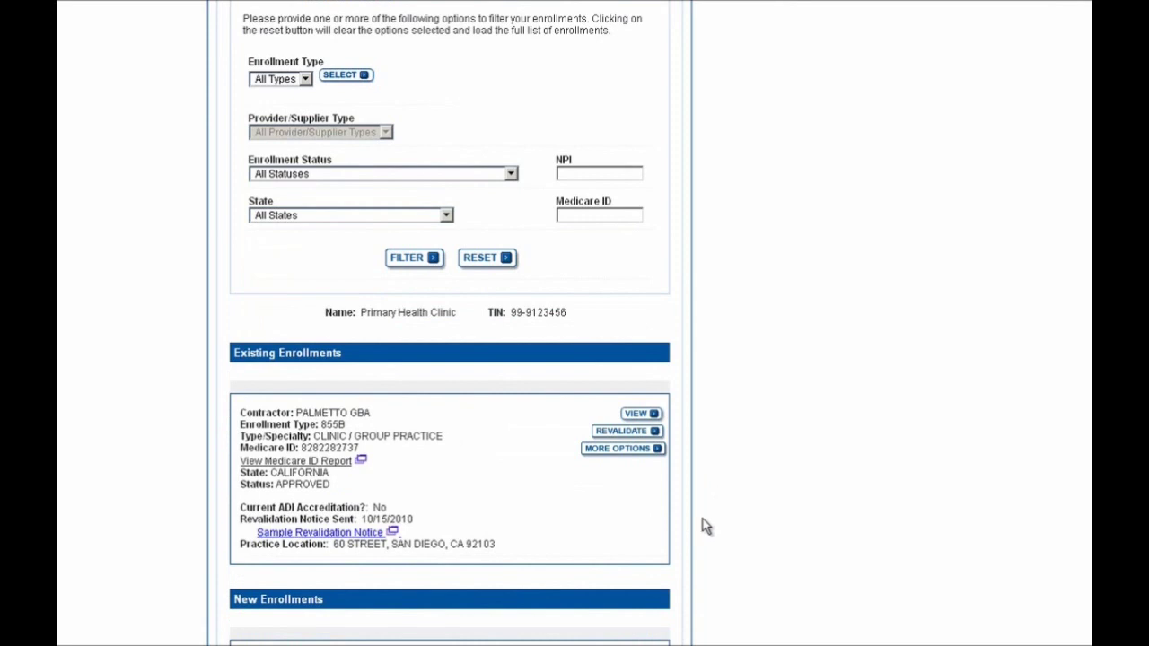
scroll(751, 533, "up", 1)
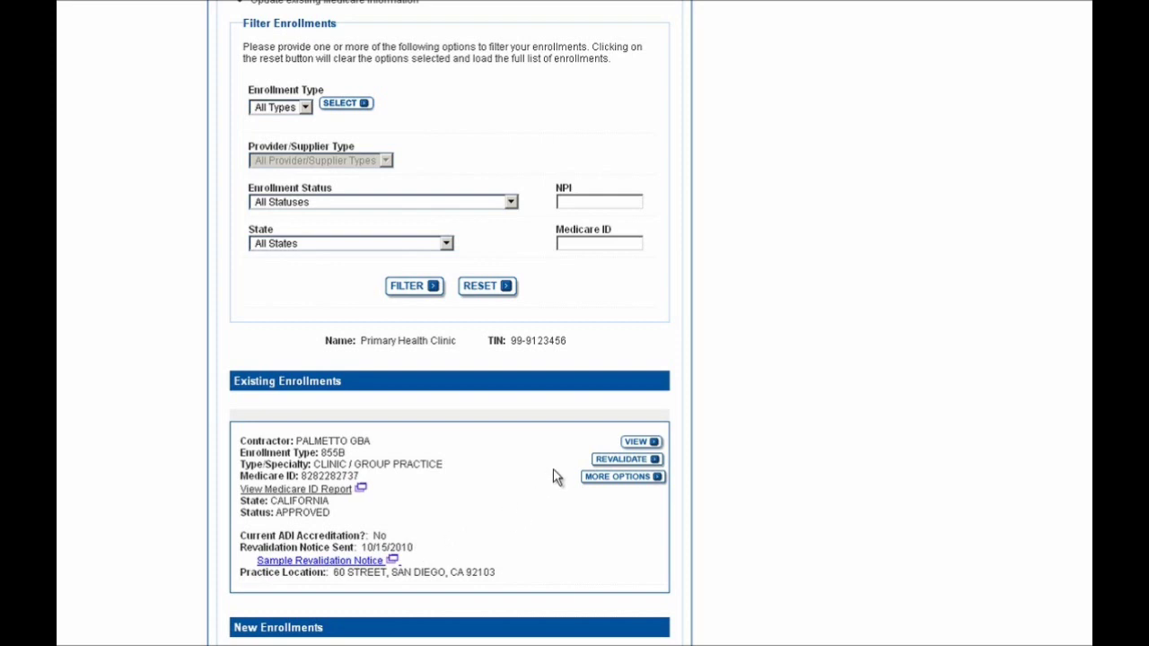
- Start a revalidation application for the Palmetto GBA enrollment and show its topic list
left_click(610, 461)
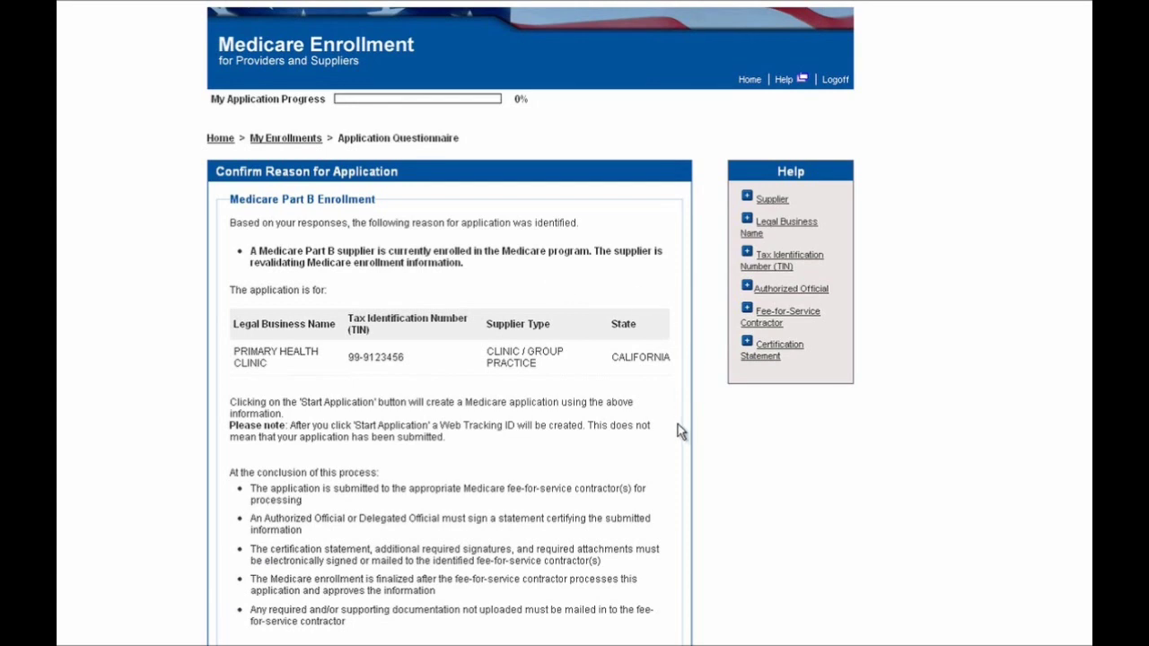
scroll(680, 428, "down", 3)
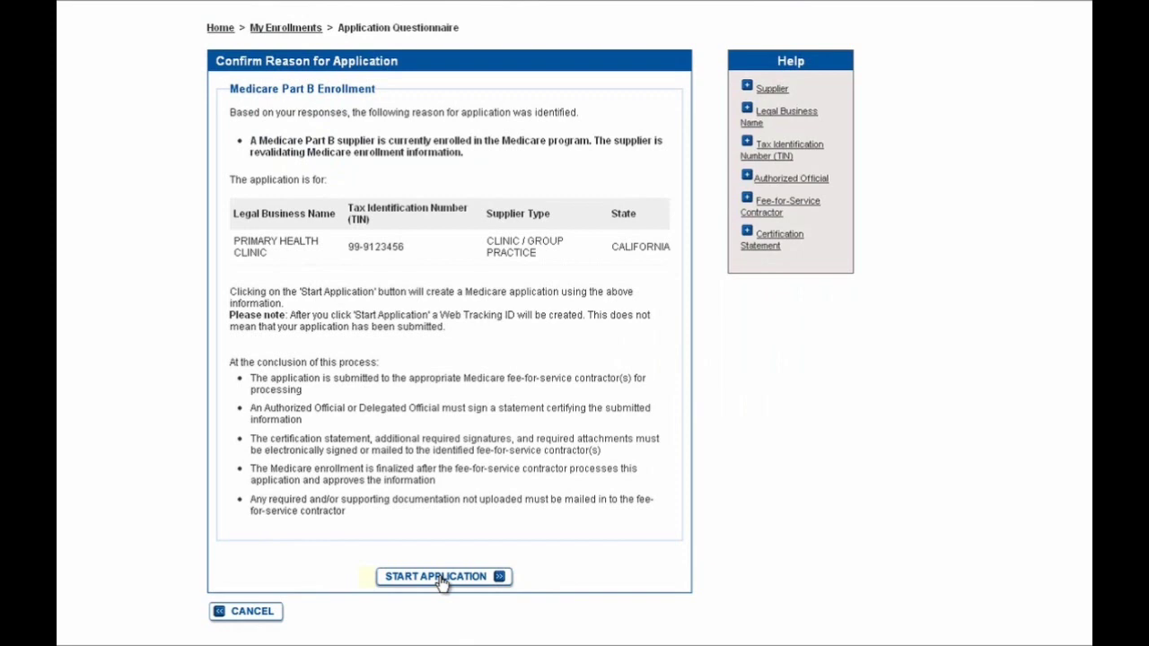
left_click(442, 579)
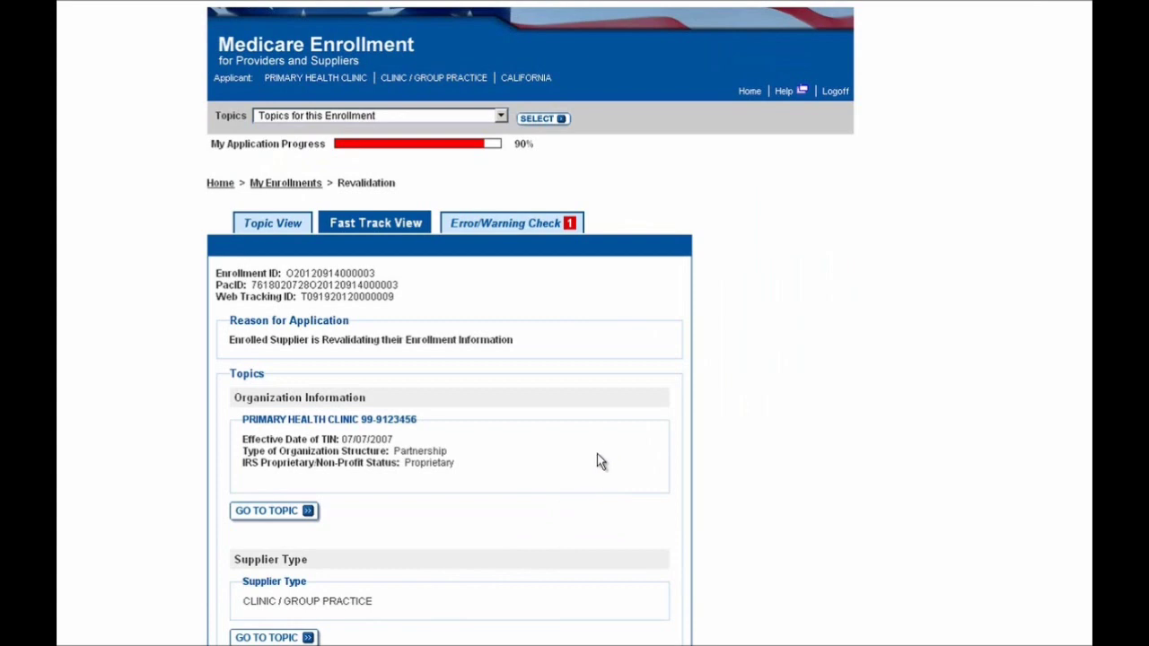
left_click(276, 231)
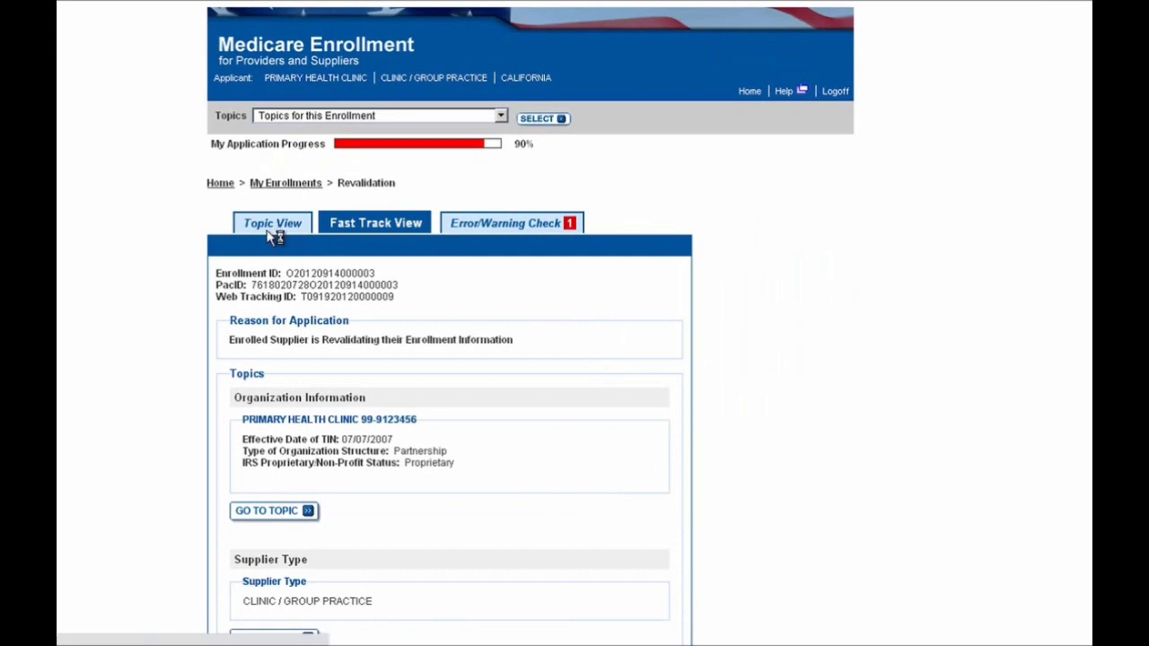
- Scroll the revalidation topics and open the Contact Person topic
scroll(178, 307, "down", 3)
scroll(178, 307, "down", 3)
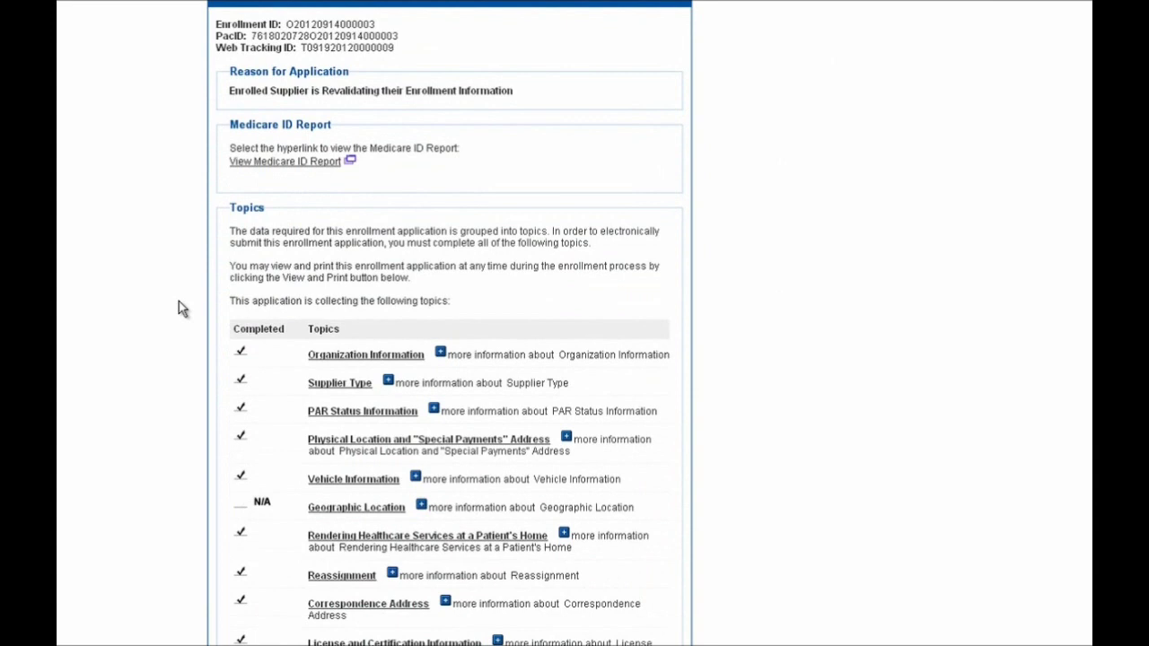
scroll(179, 307, "down", 2)
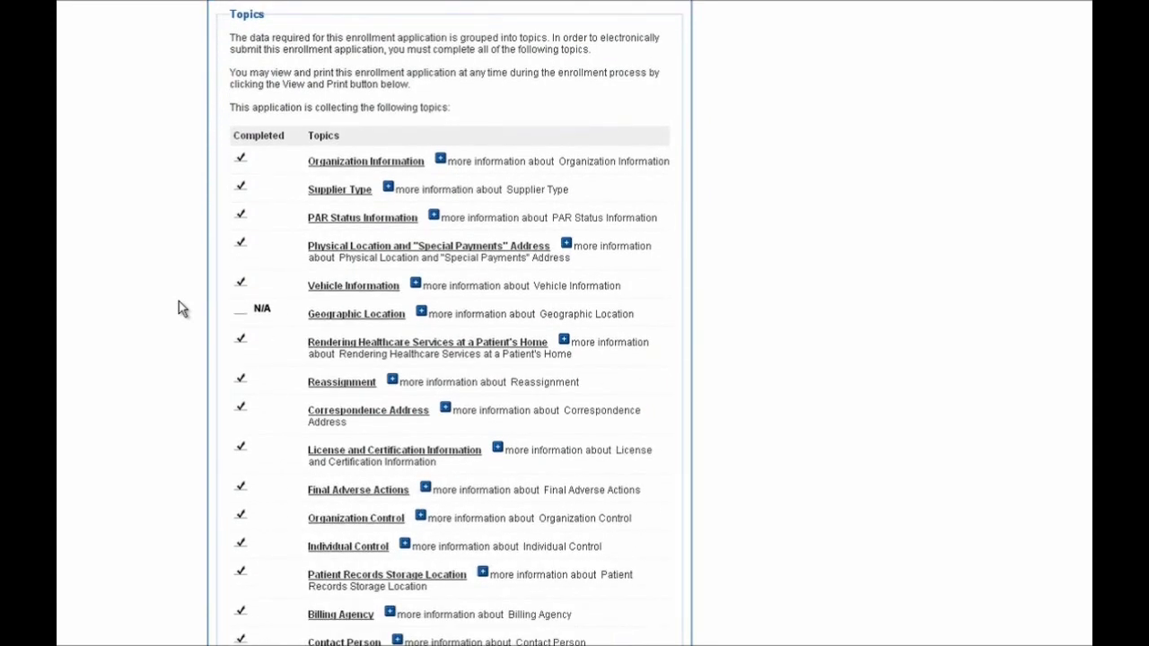
scroll(179, 306, "down", 1)
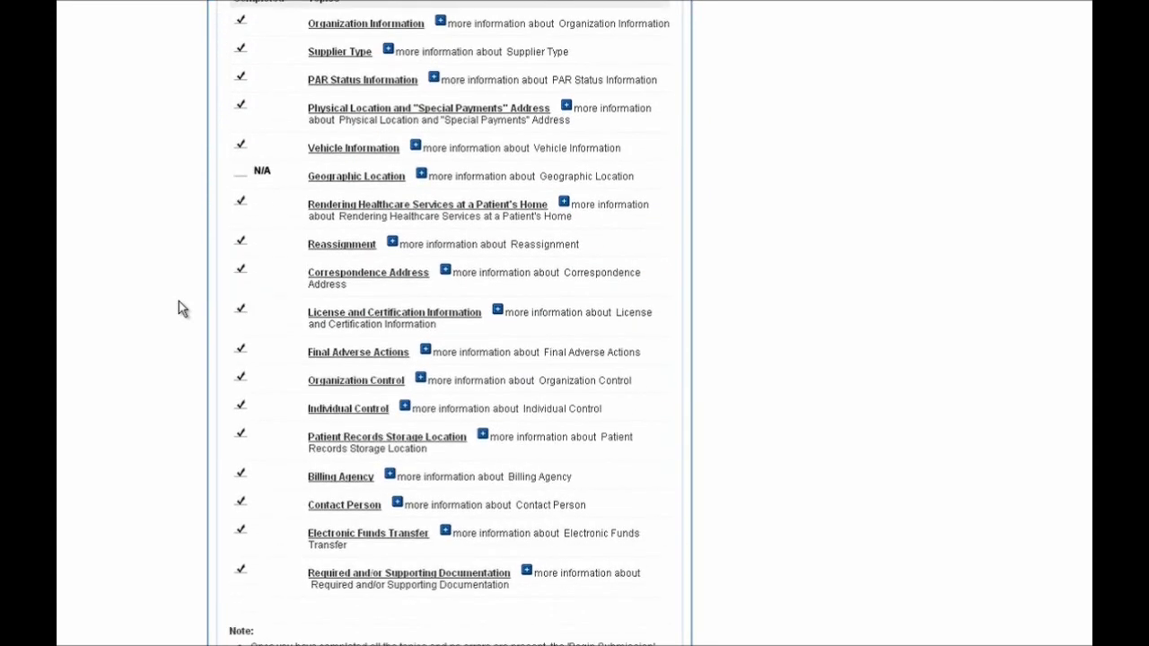
scroll(179, 305, "up", 1)
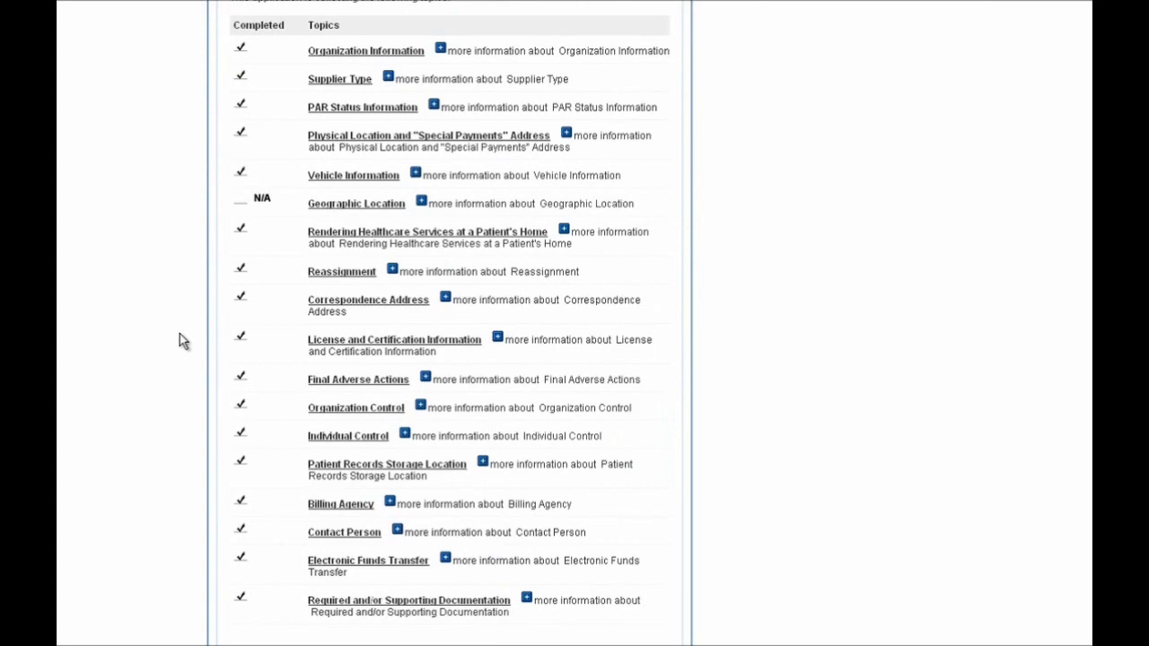
left_click(322, 537)
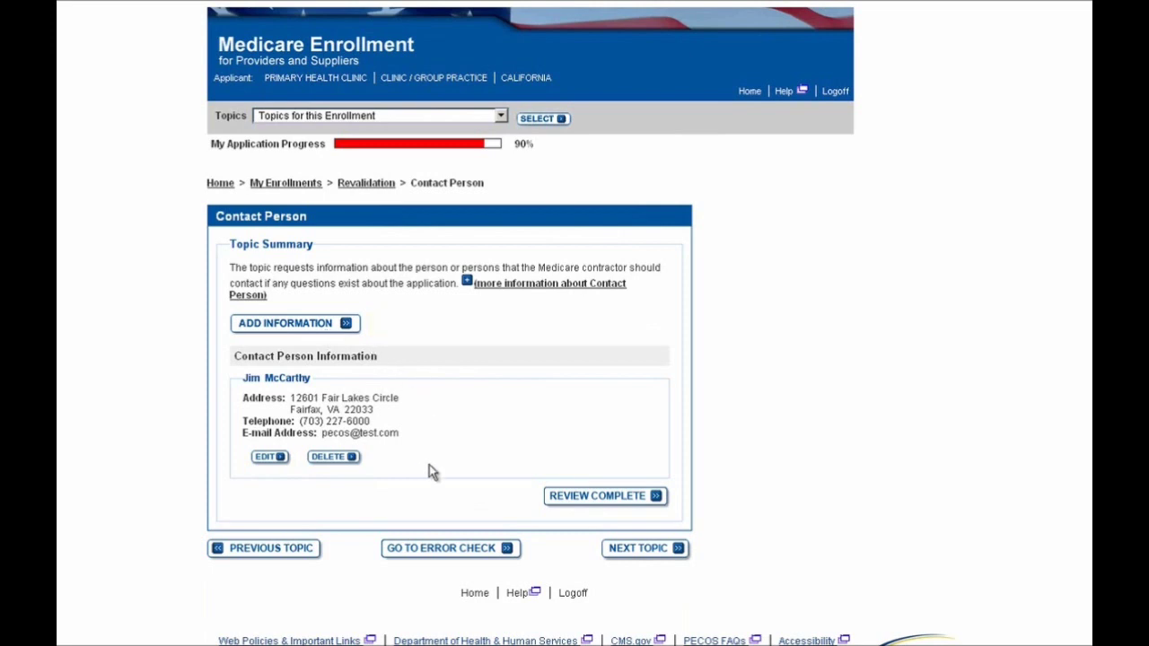
- Change the contact's telephone number to end in 30, save it, and mark the topic reviewed
left_click(269, 459)
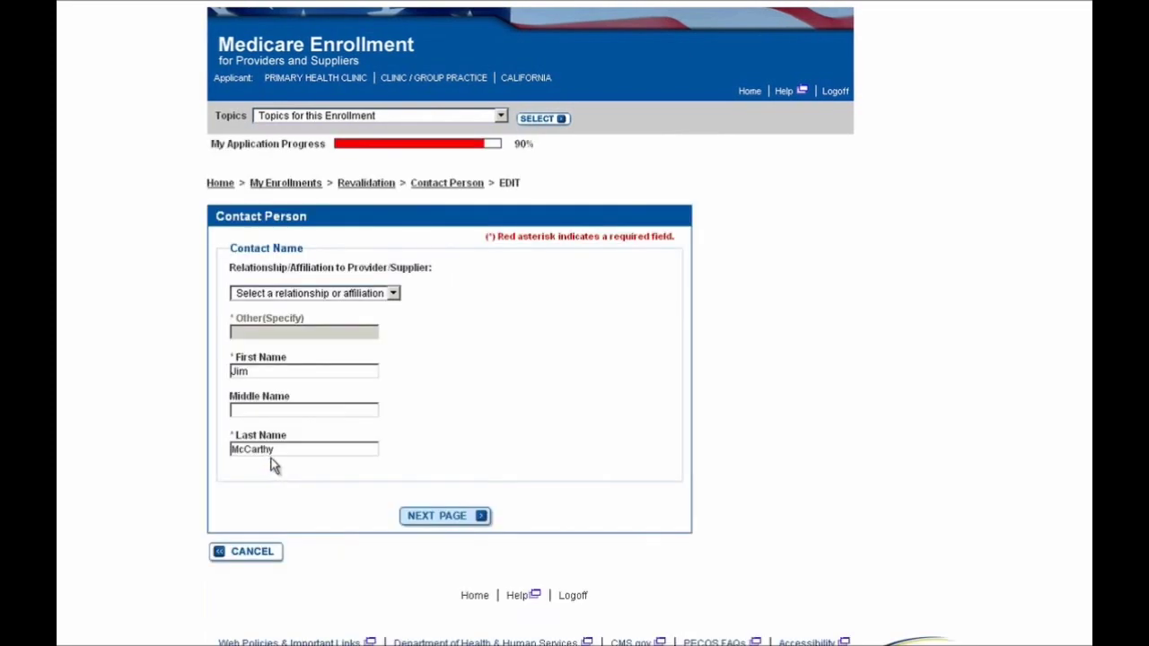
left_click(435, 518)
scroll(455, 532, "down", 2)
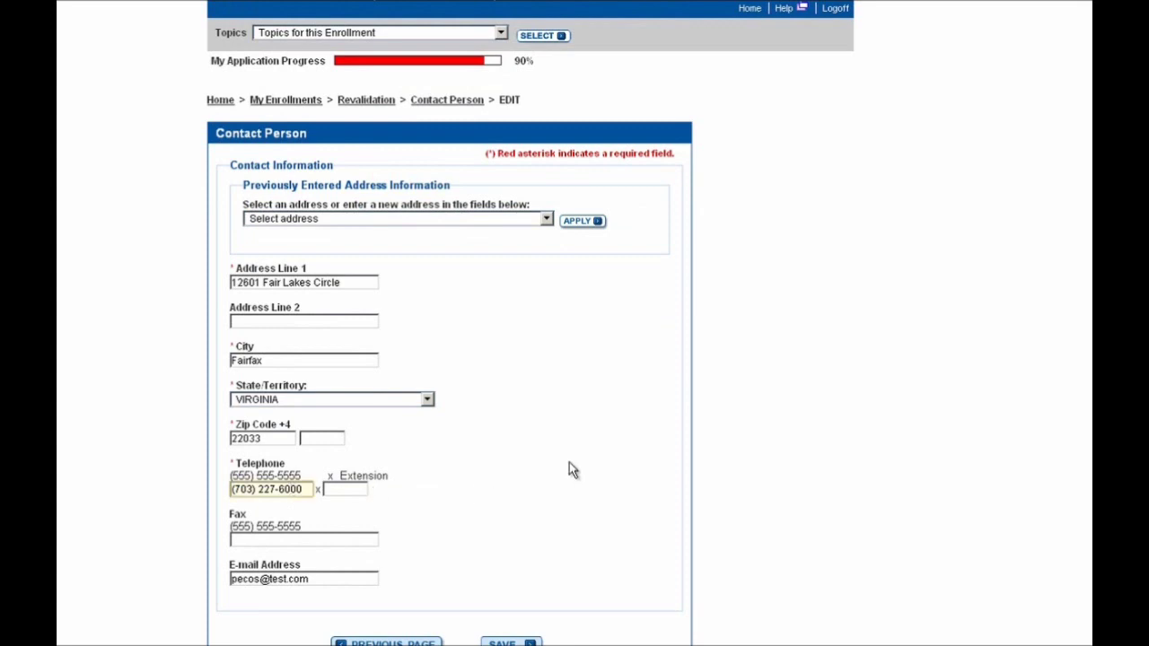
key("BackSpace")
key("BackSpace")
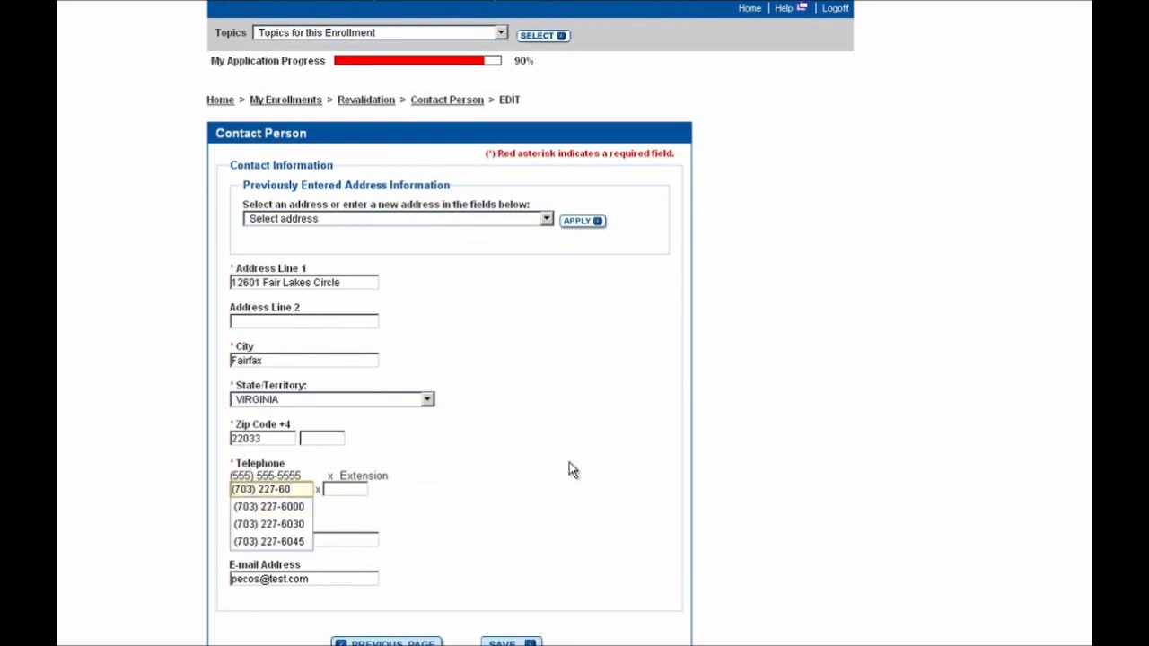
type("30")
key("Escape")
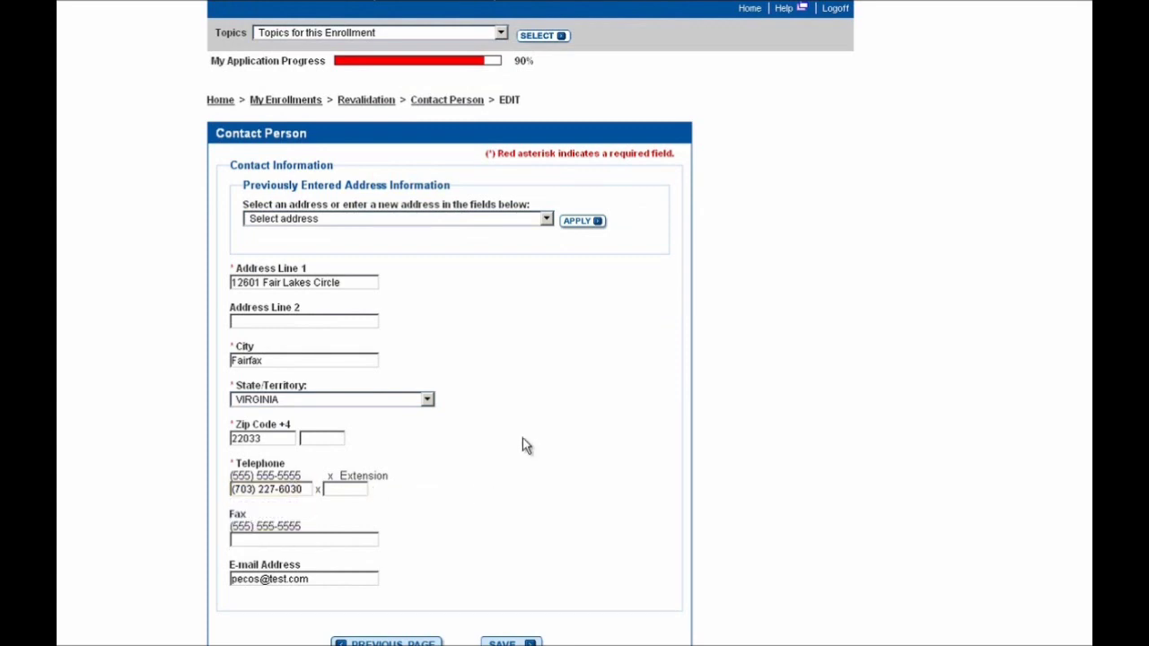
scroll(526, 446, "down", 1)
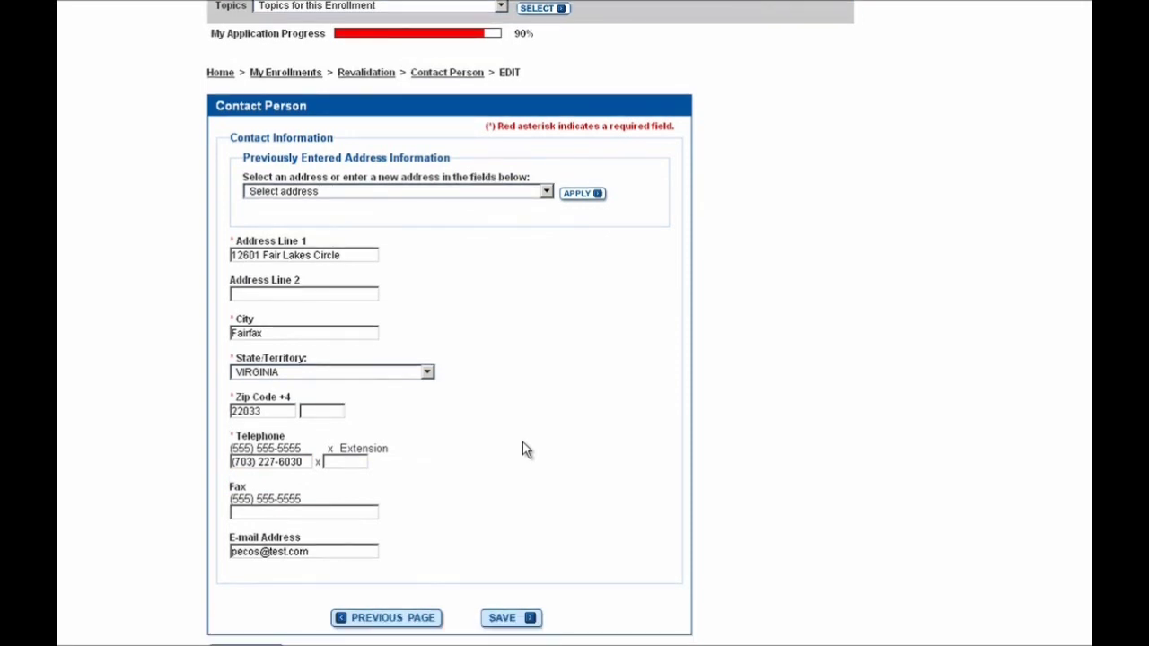
left_click(501, 622)
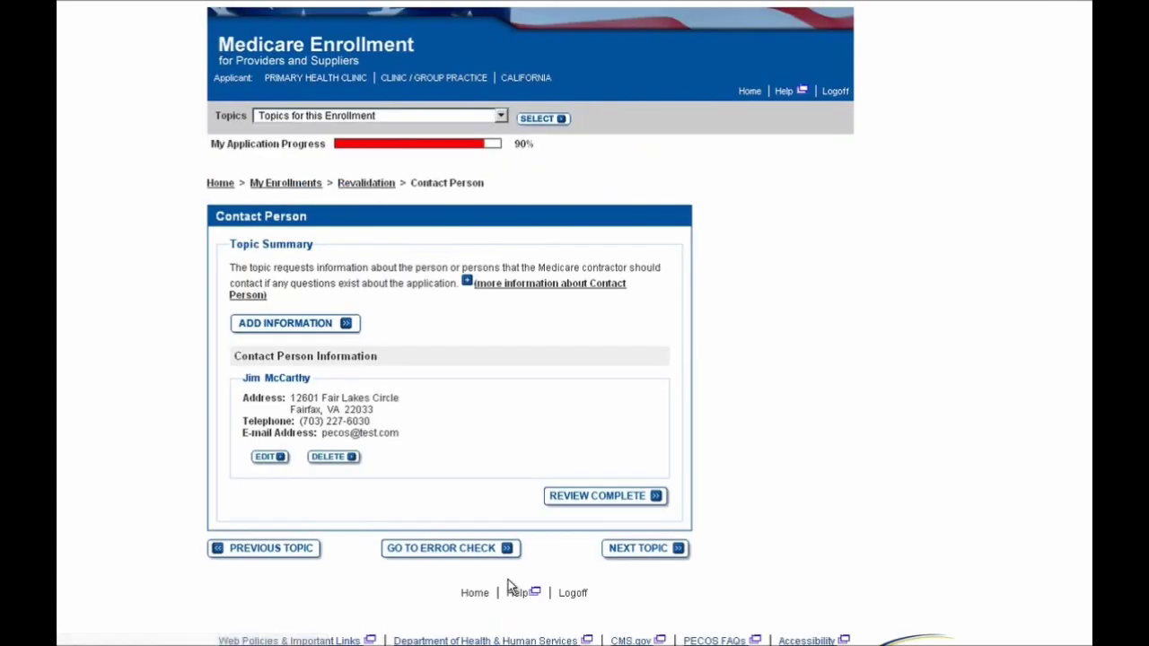
left_click(571, 510)
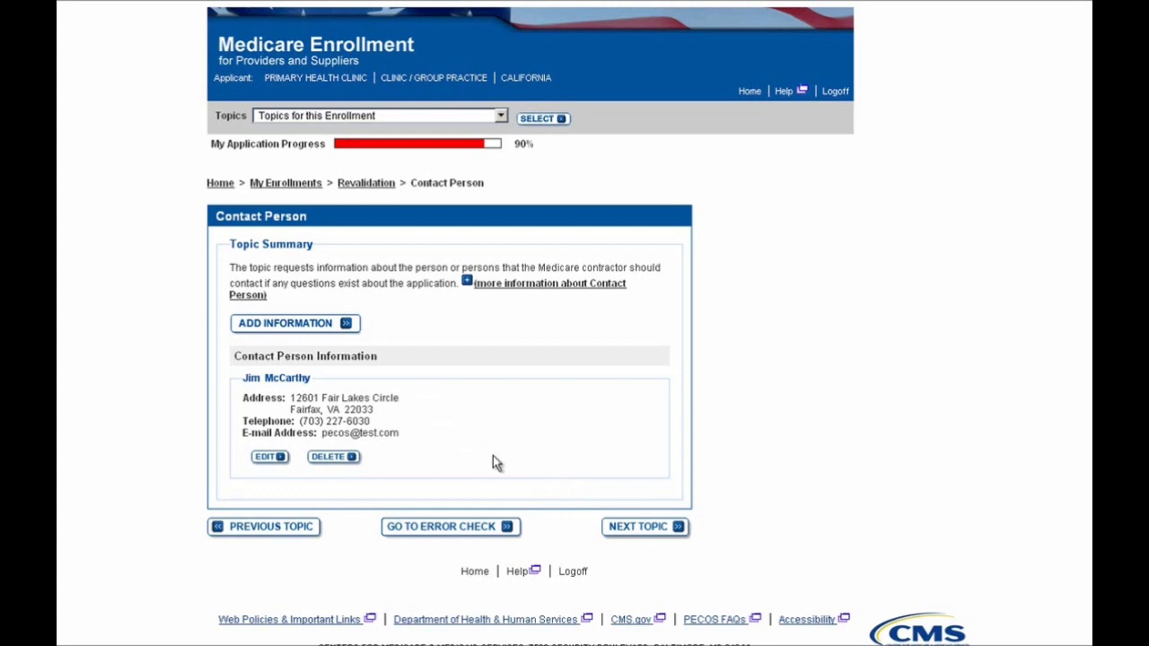
- Run the error check, which reports no errors or warnings for the application
left_click(437, 536)
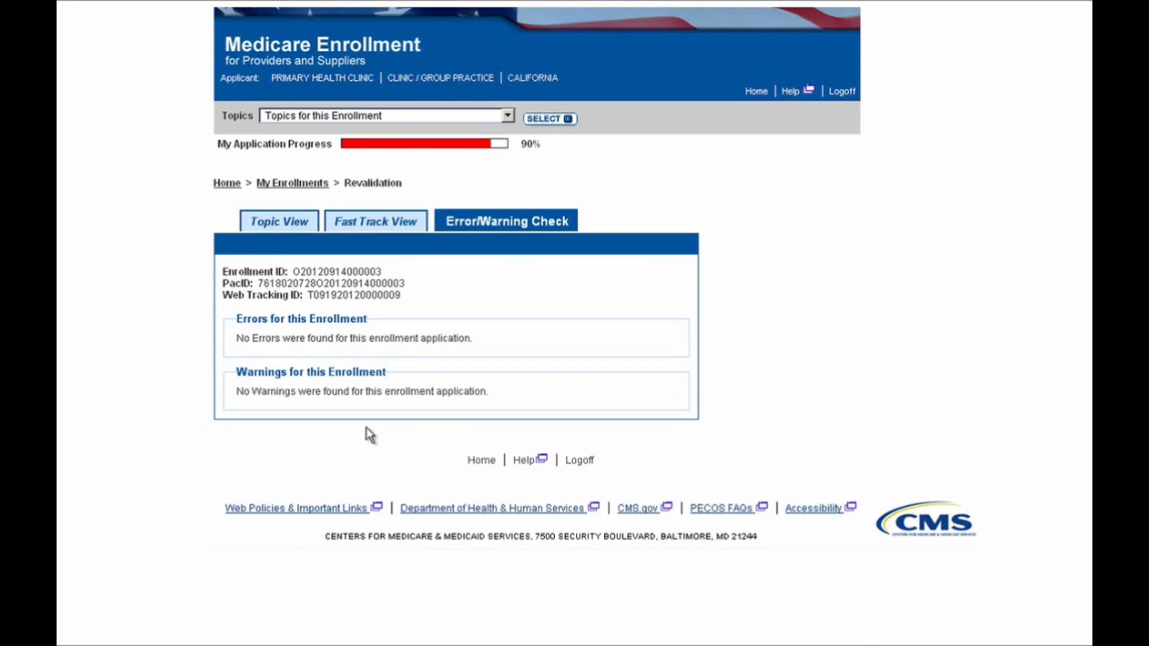
- Return to Topic View and confirm all topics are completed, with Geographic Location marked N/A
left_click(275, 232)
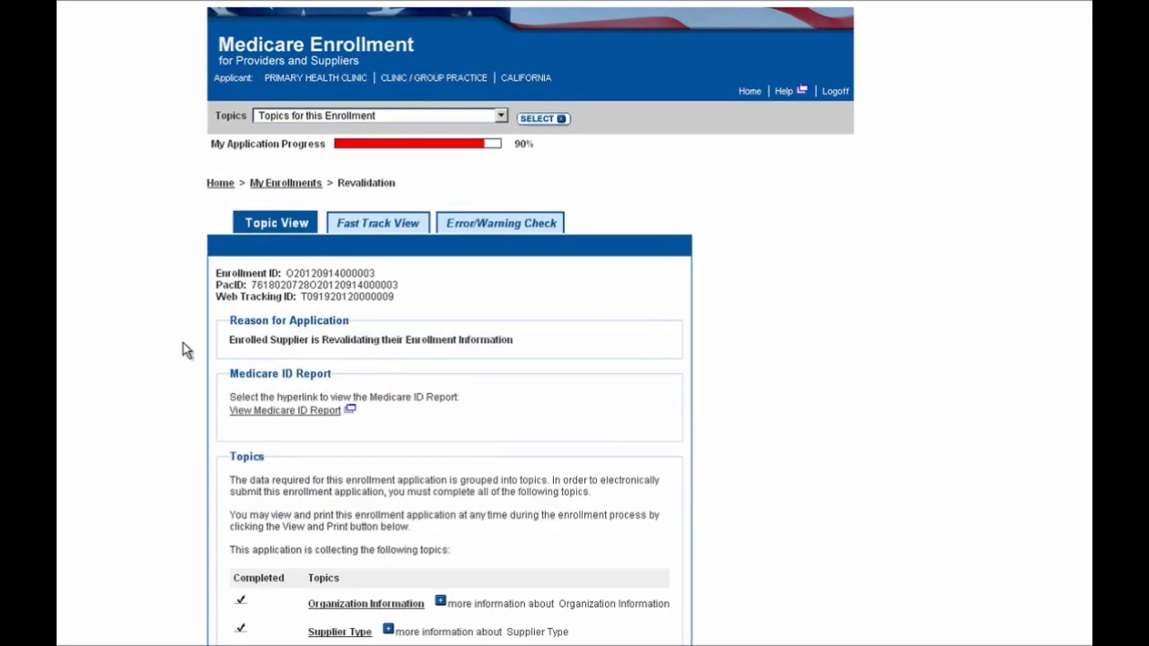
scroll(183, 345, "down", 5)
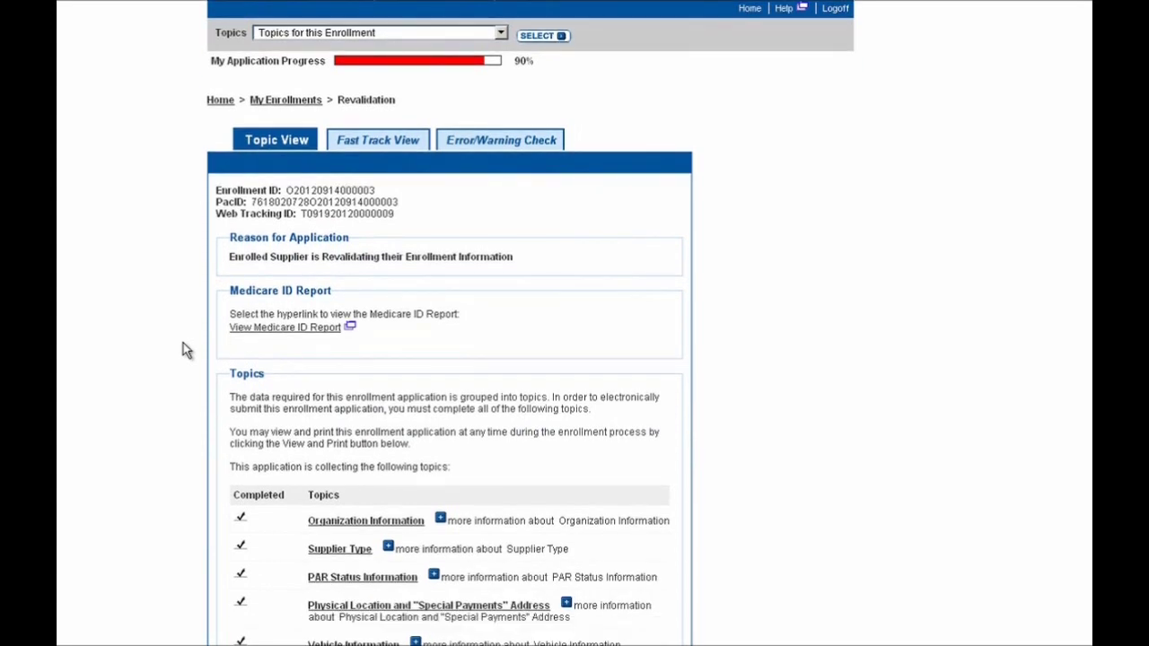
scroll(183, 345, "down", 6)
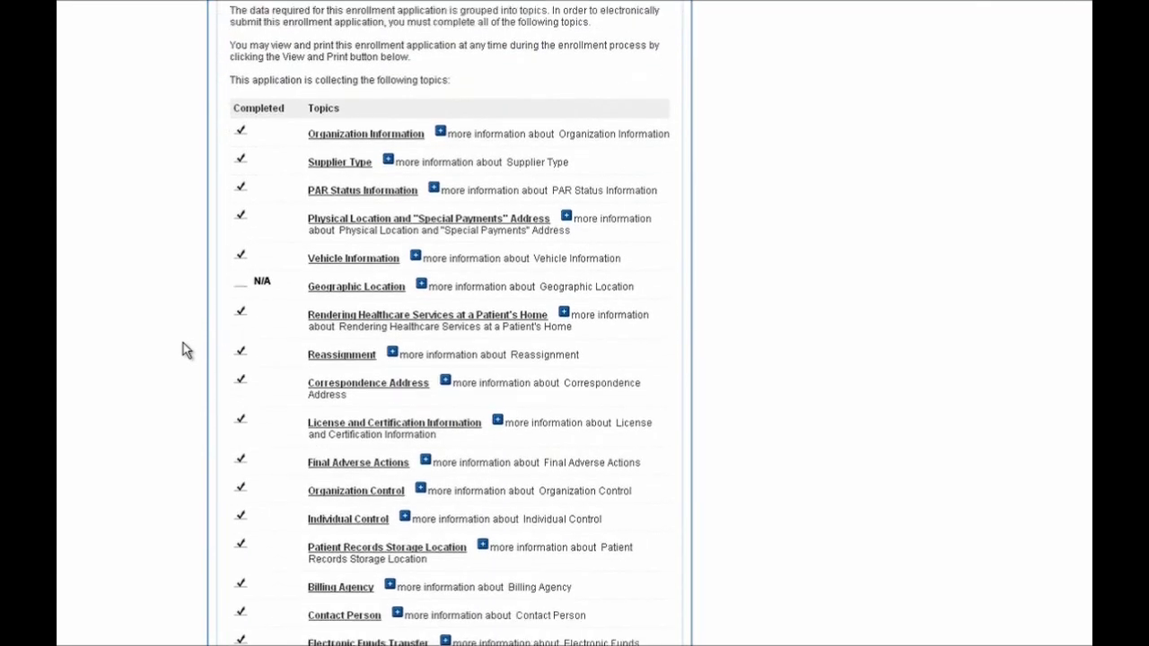
scroll(183, 349, "down", 1)
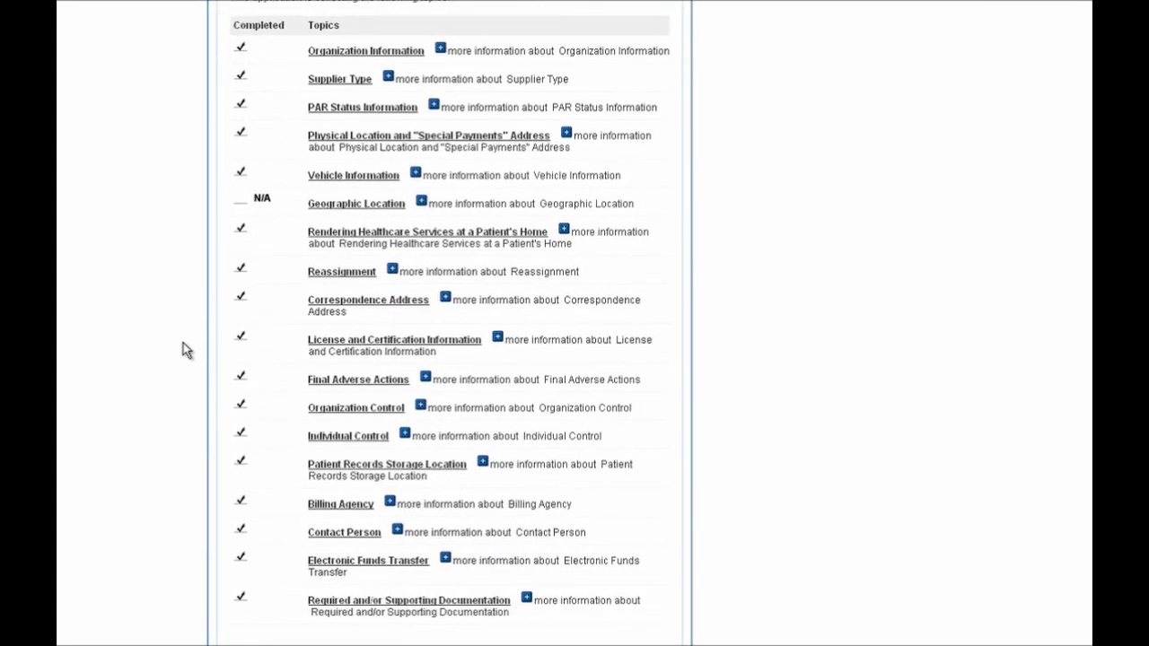
scroll(183, 345, "down", 1)
scroll(181, 345, "down", 1)
scroll(180, 350, "down", 2)
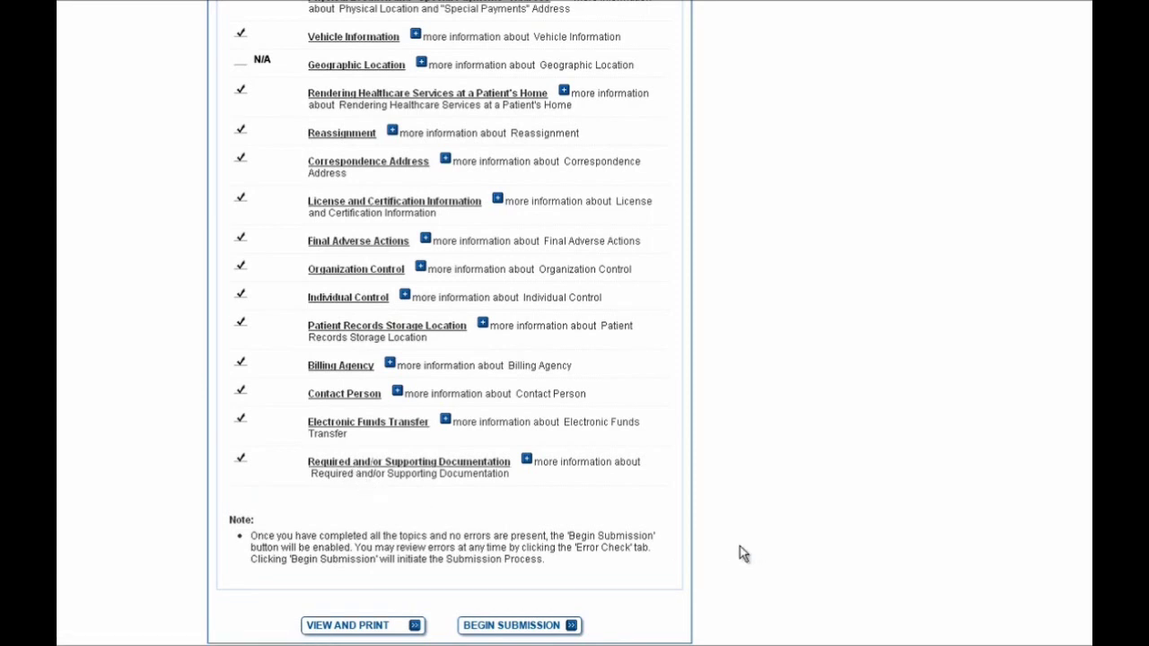
scroll(742, 554, "down", 1)
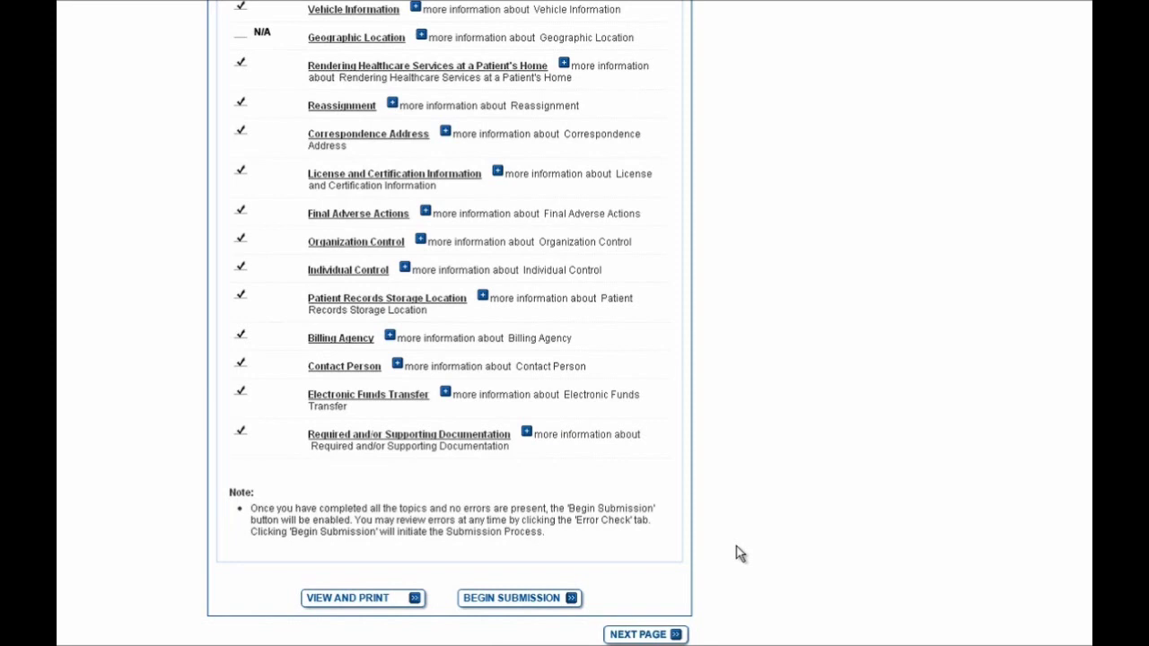
- Begin submission and choose 'Yes.' to sign the Certification Statement electronically
left_click(517, 605)
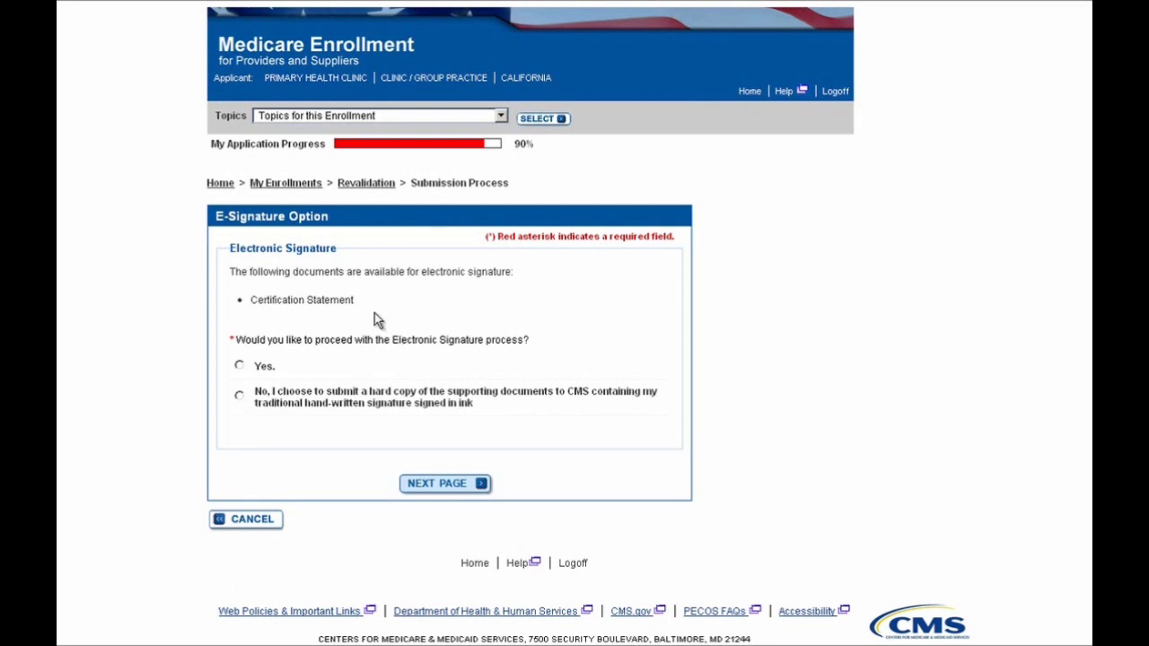
left_click(262, 369)
left_click(438, 484)
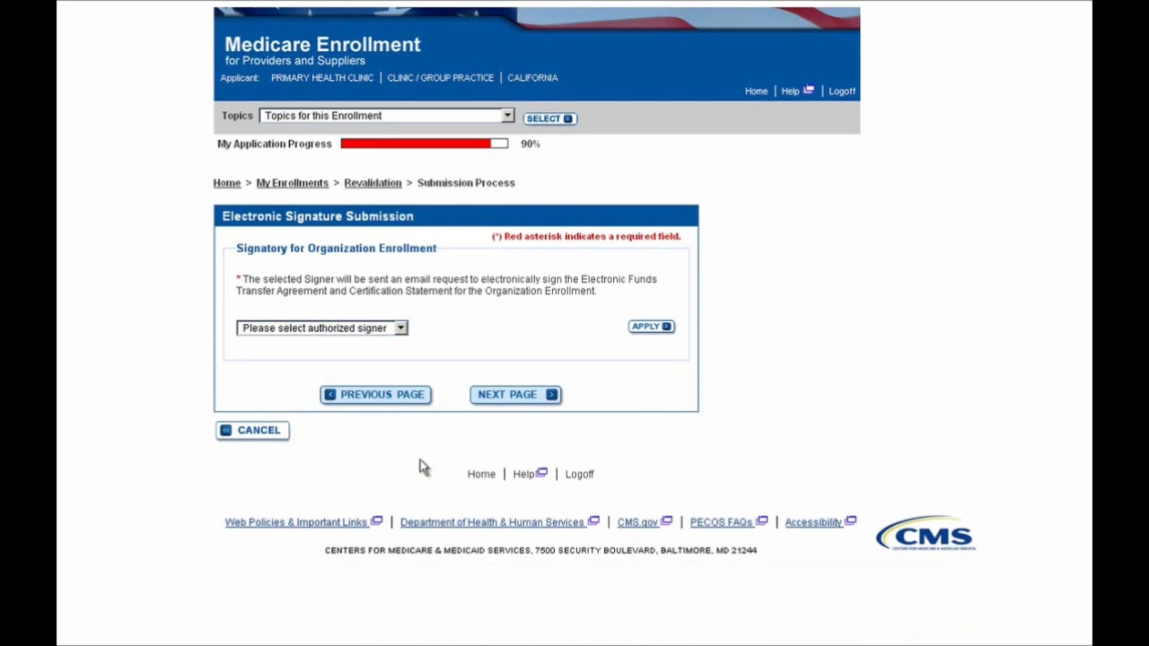
- Select the organization's authorized signer from the dropdown and apply it
left_click(366, 330)
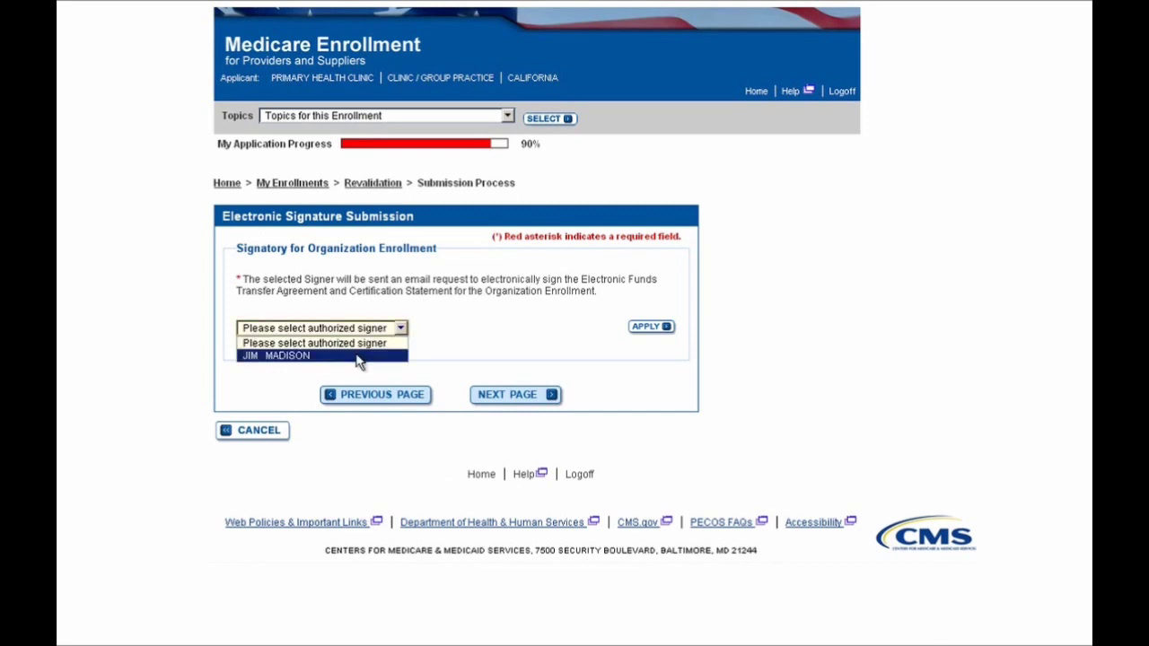
left_click(357, 357)
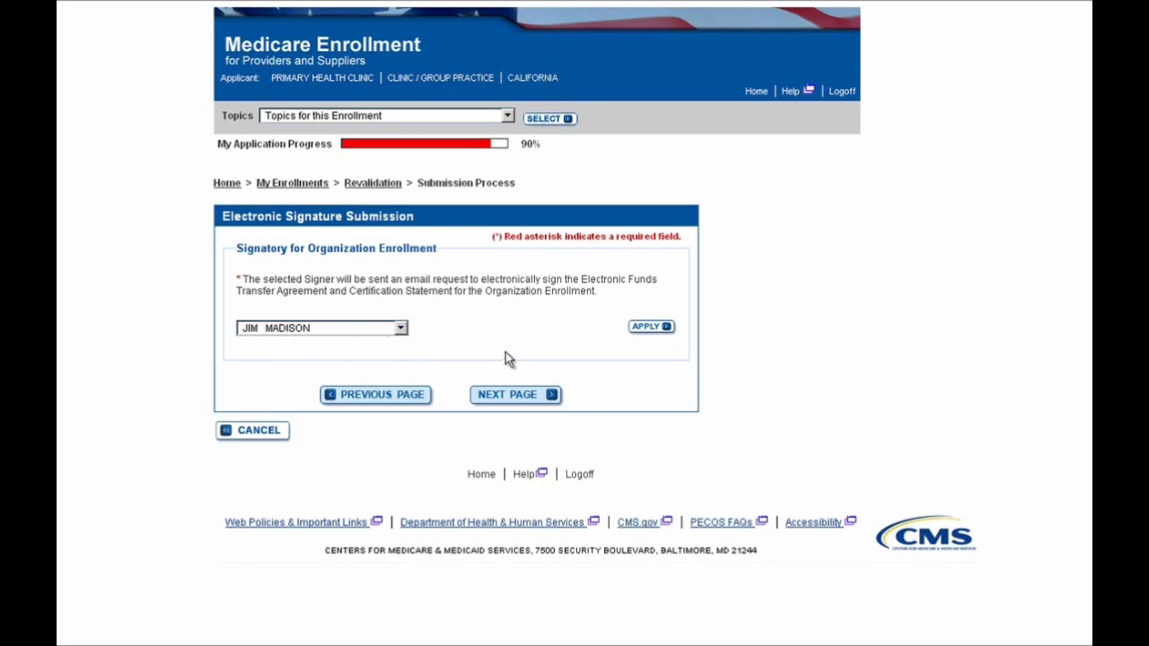
left_click(649, 328)
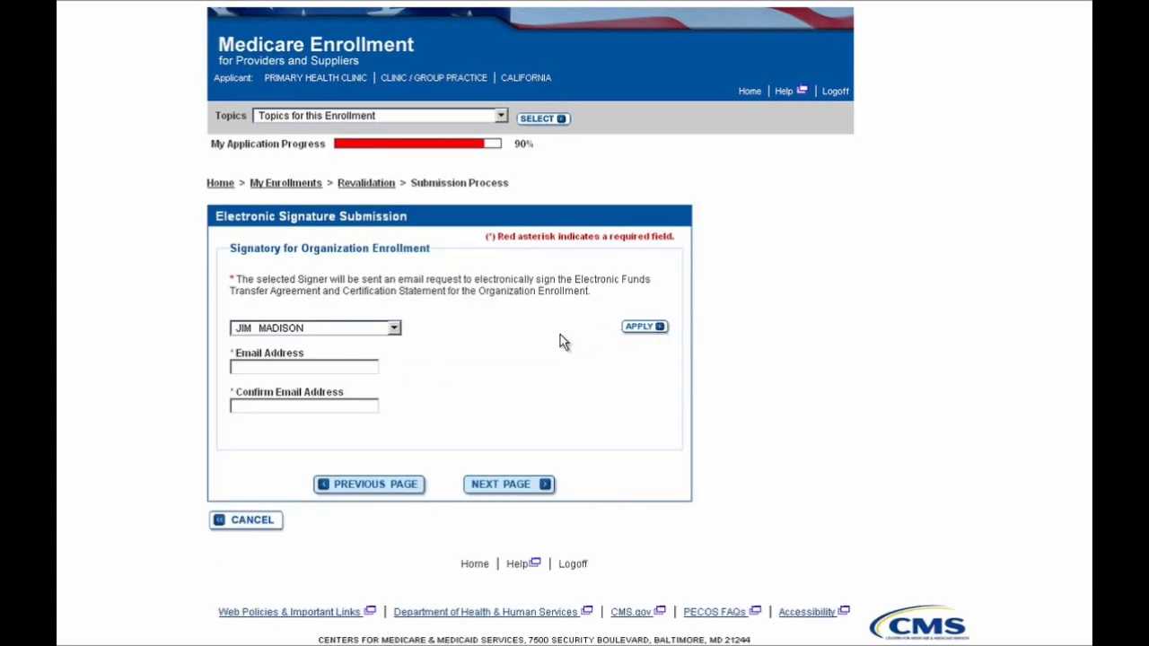
- Enter the signer's e-mail address and repeat it in the confirmation field
left_click(350, 371)
left_click(350, 371)
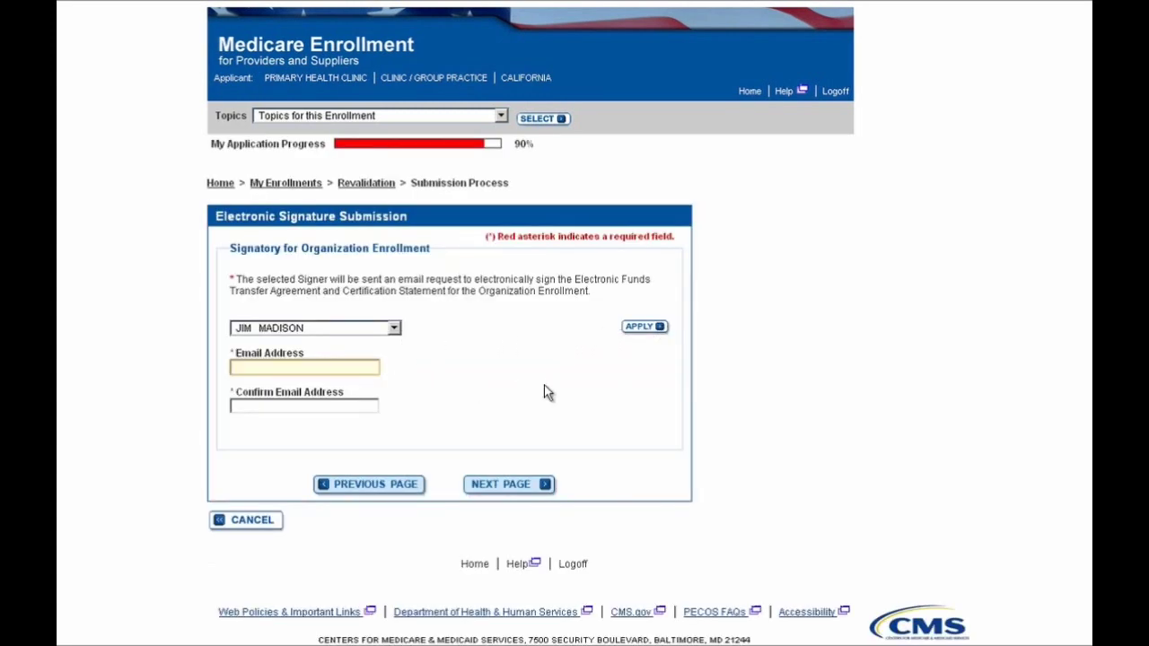
type("pecos@test.com")
key("Tab")
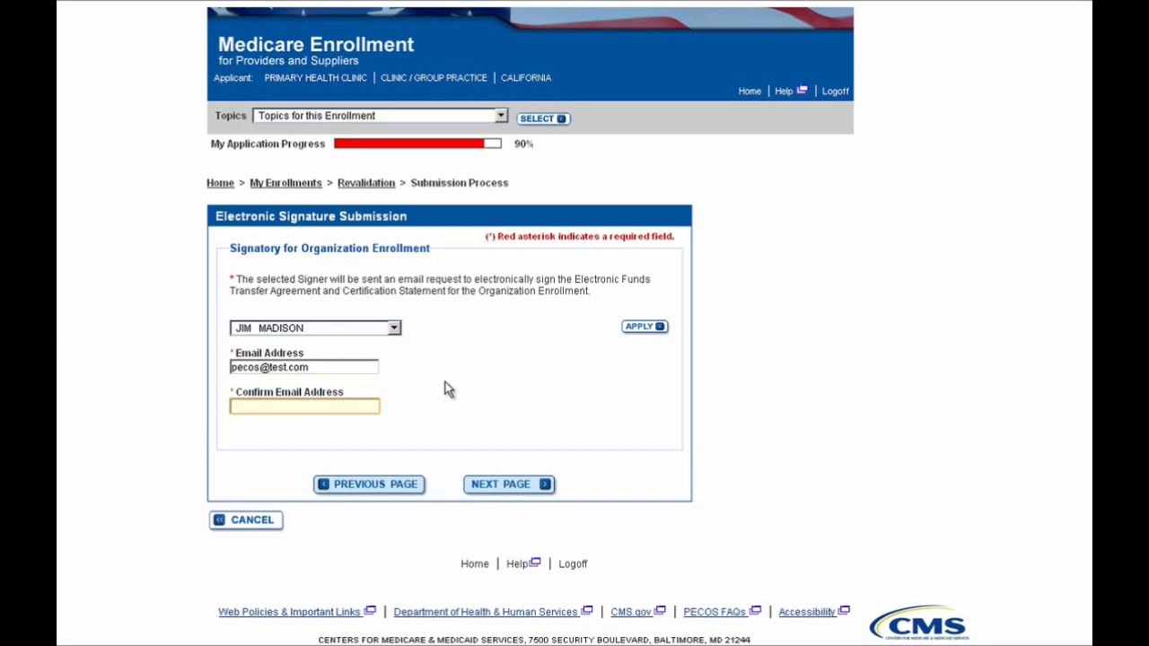
type("peoc")
key("ctrl+a")
key("ctrl+v")
- Move to the Submission Page and review Palmetto GBA details and the uploaded CMS 460 PAR agreement.pdf
left_click(507, 491)
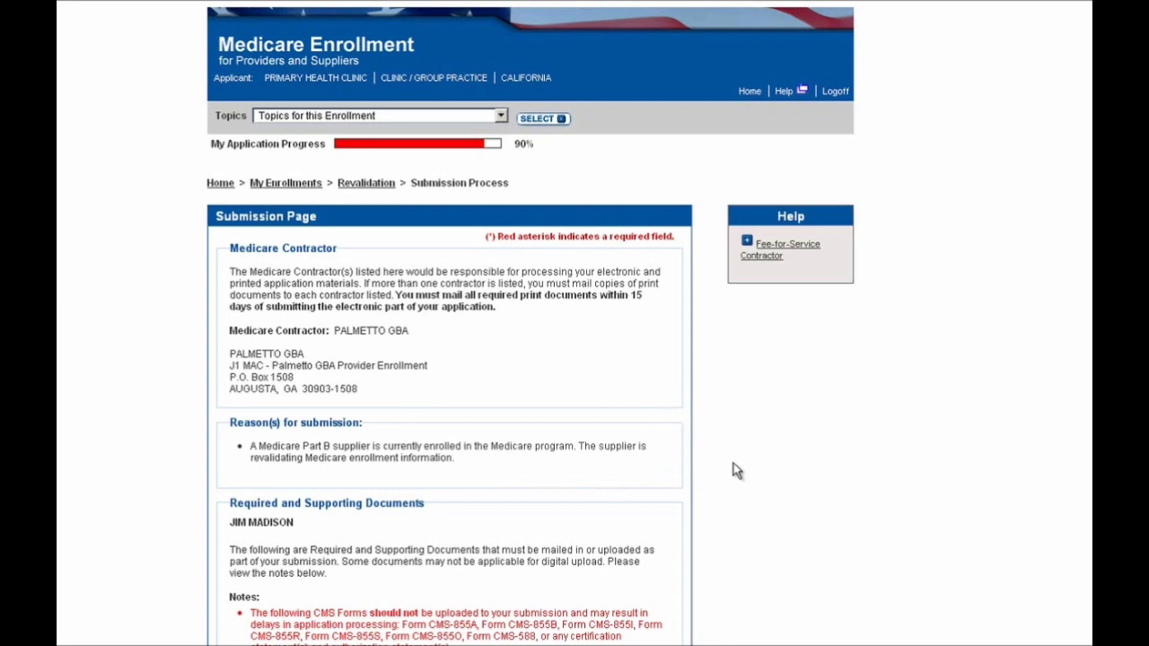
scroll(733, 471, "down", 3)
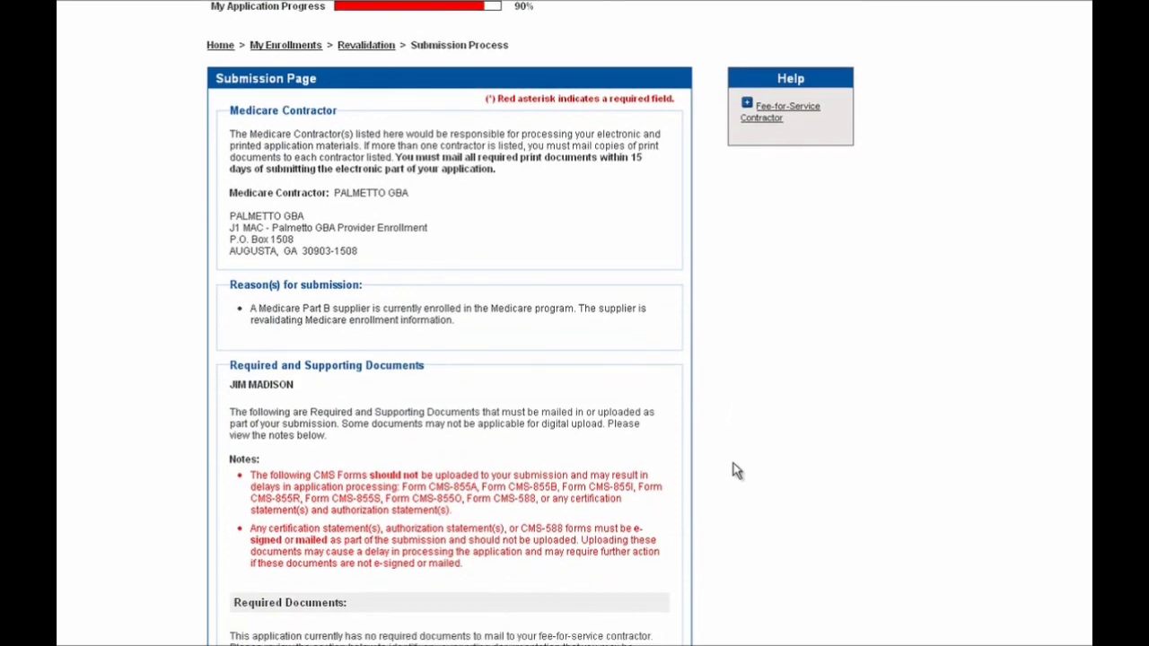
scroll(734, 471, "down", 2)
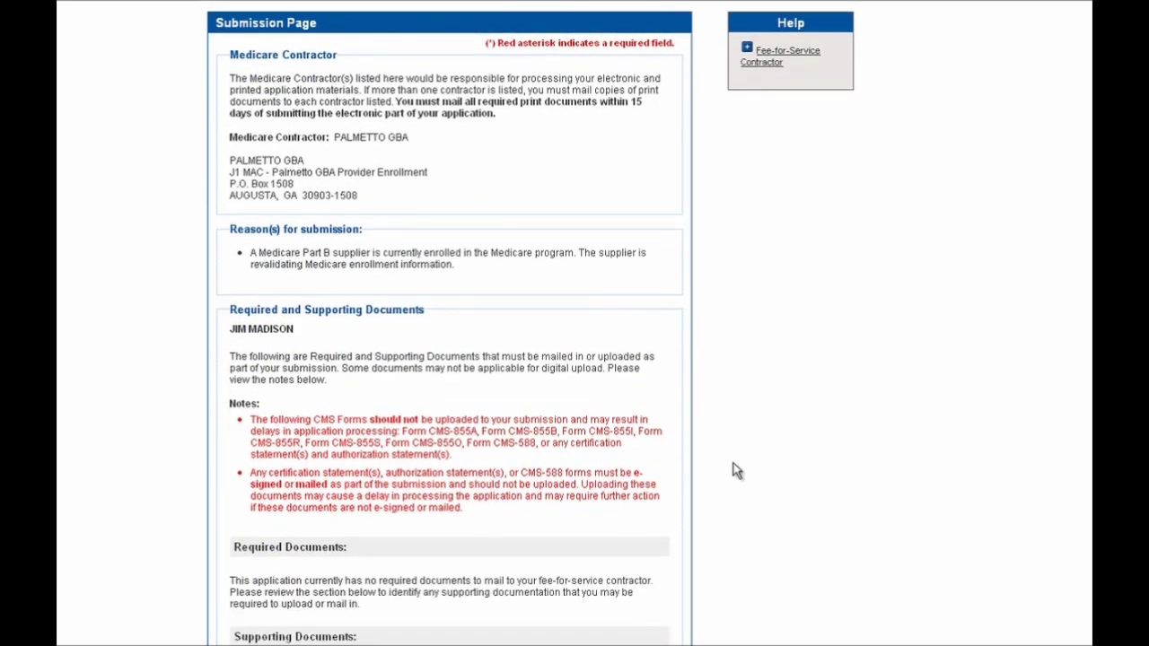
scroll(733, 465, "down", 10)
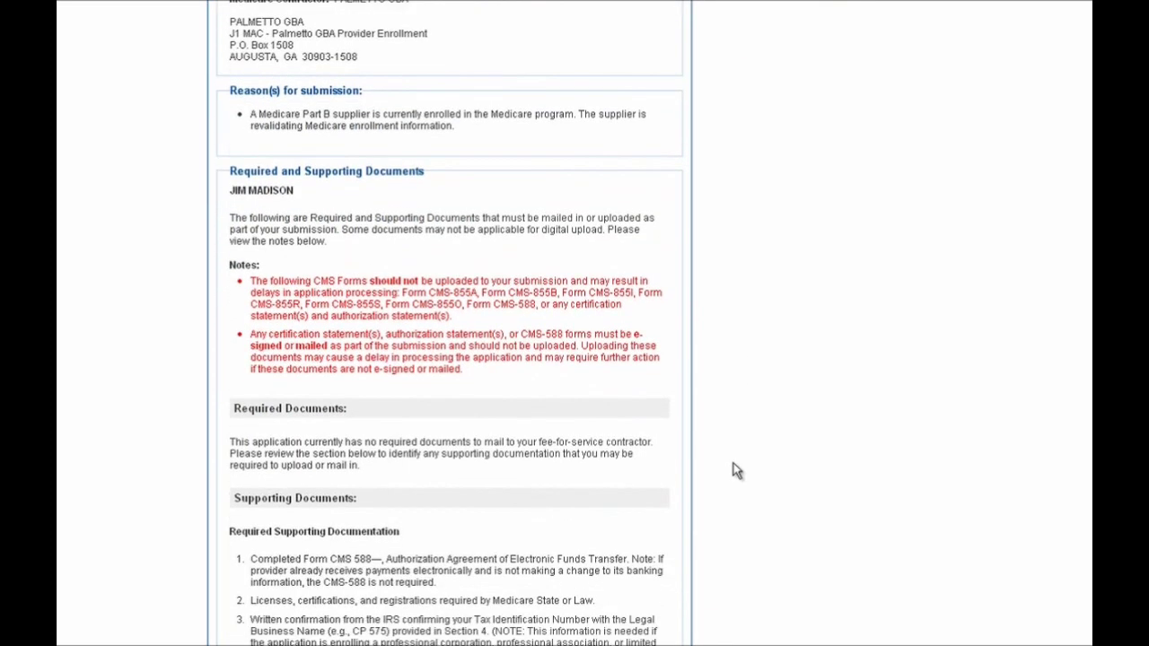
scroll(733, 467, "down", 8)
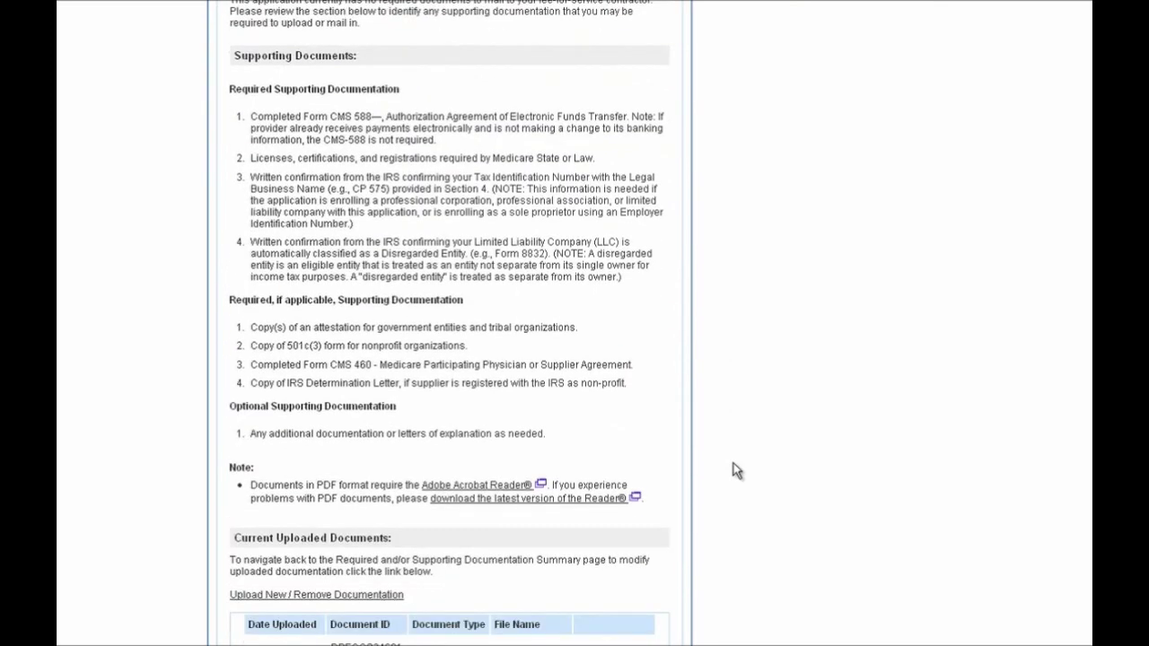
scroll(733, 471, "down", 1)
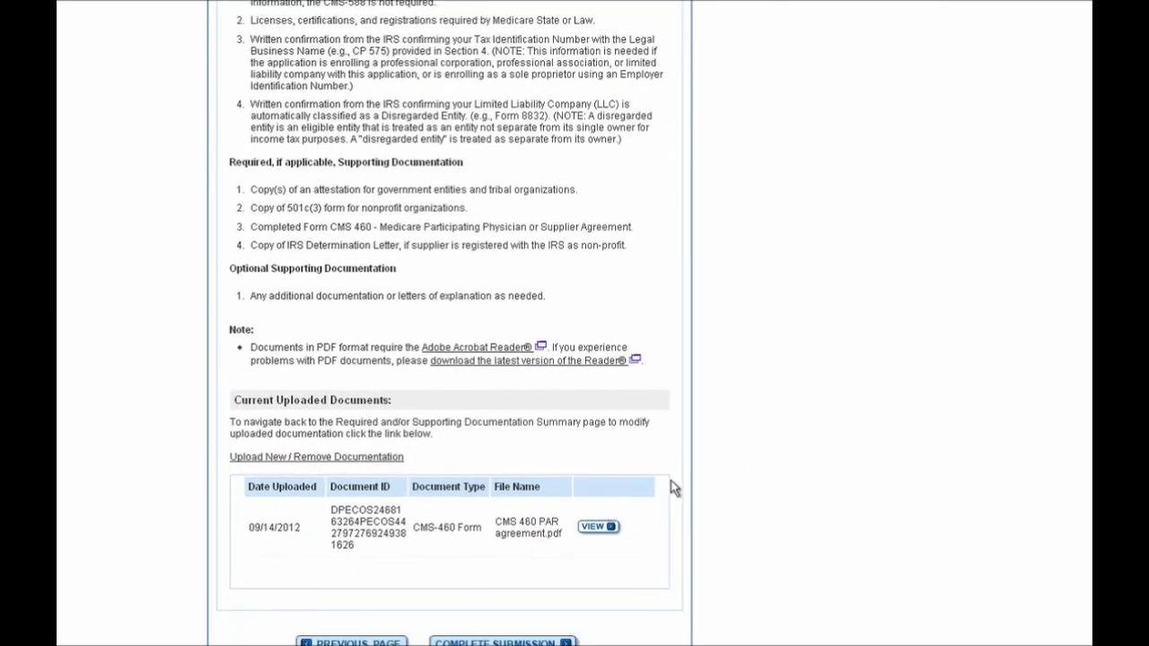
scroll(729, 456, "down", 1)
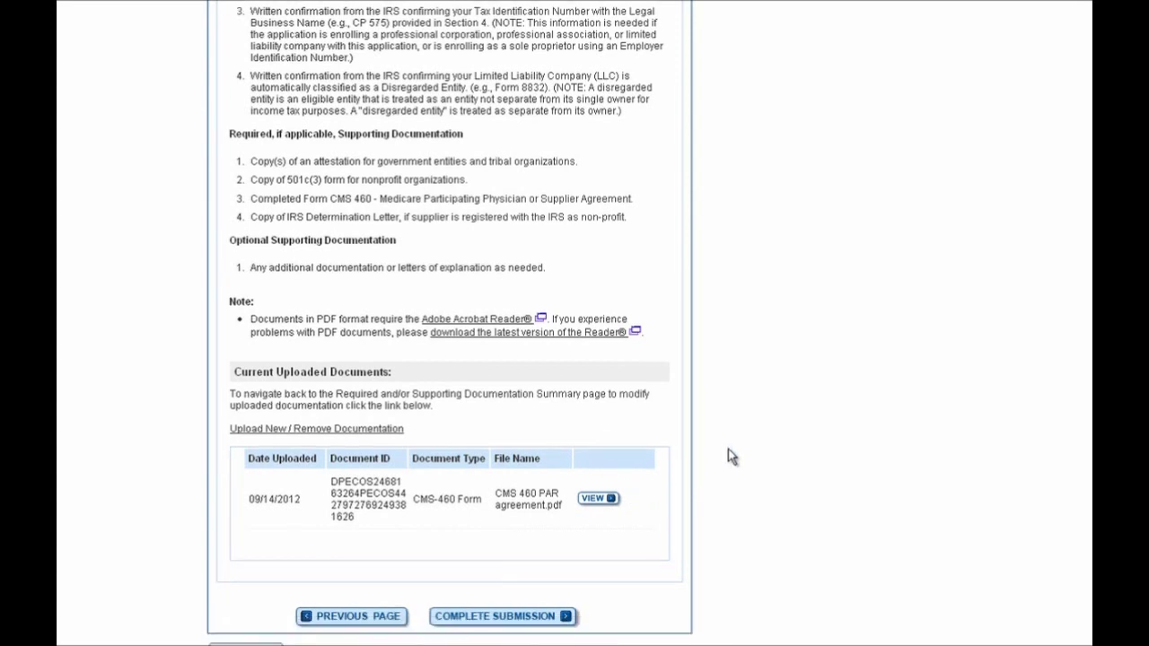
scroll(728, 449, "down", 1)
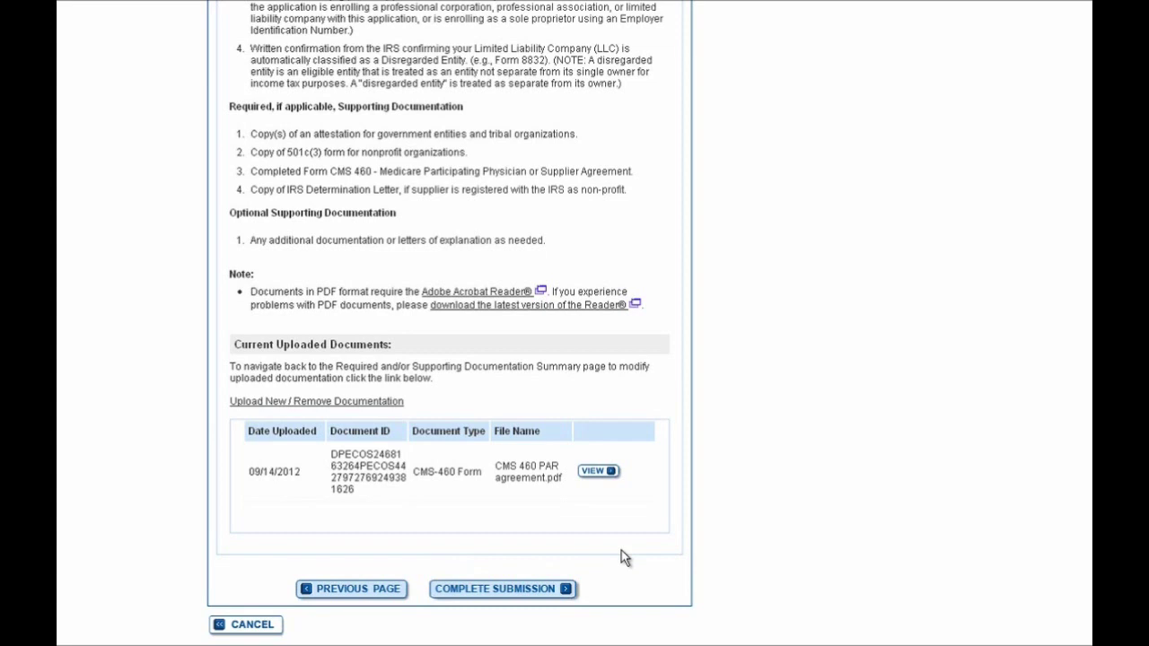
scroll(621, 551, "down", 1)
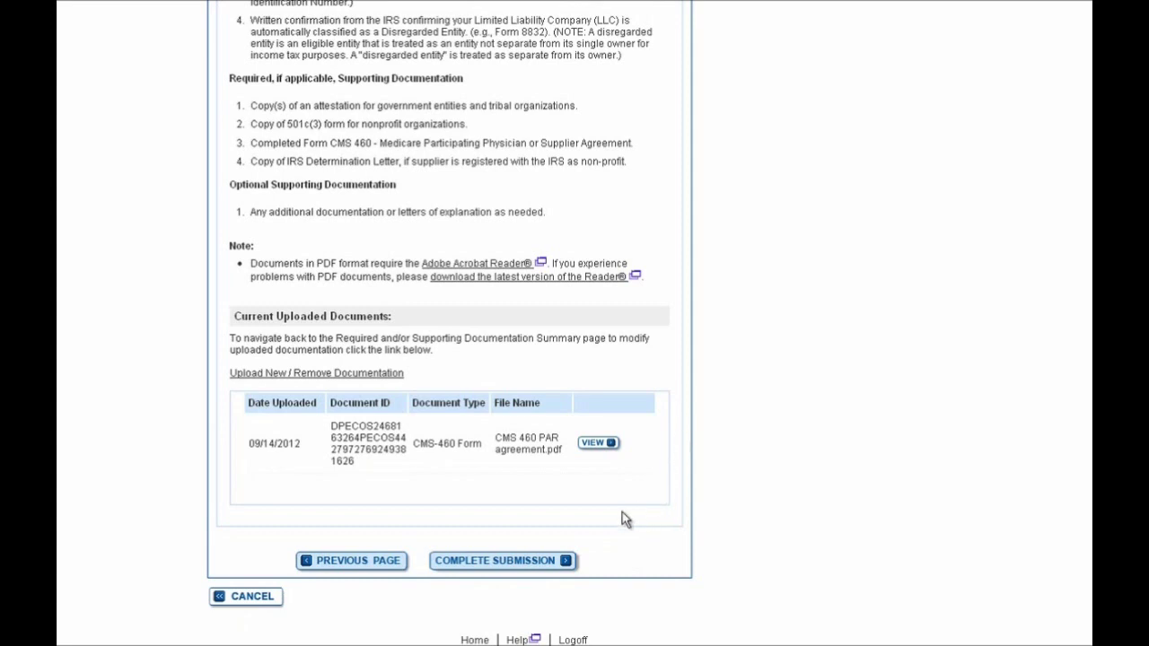
- Complete submission of Primary Health Clinic's revalidation and dismiss the IMPORTANT notice to view the receipt
left_click(501, 561)
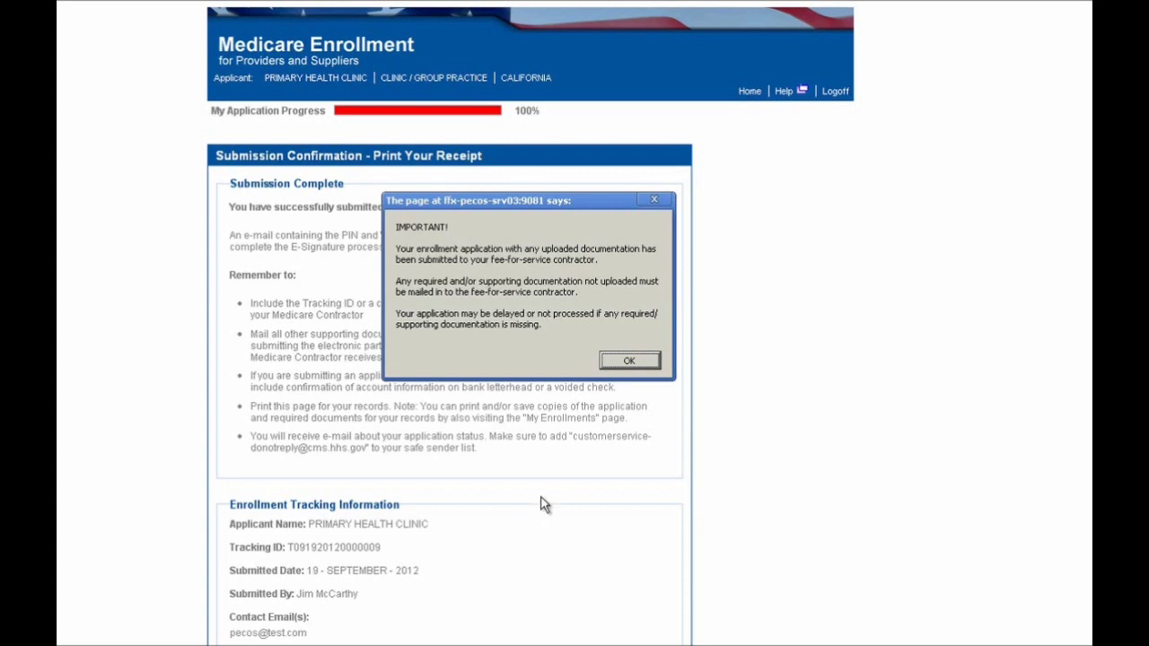
left_click(629, 362)
left_click(629, 362)
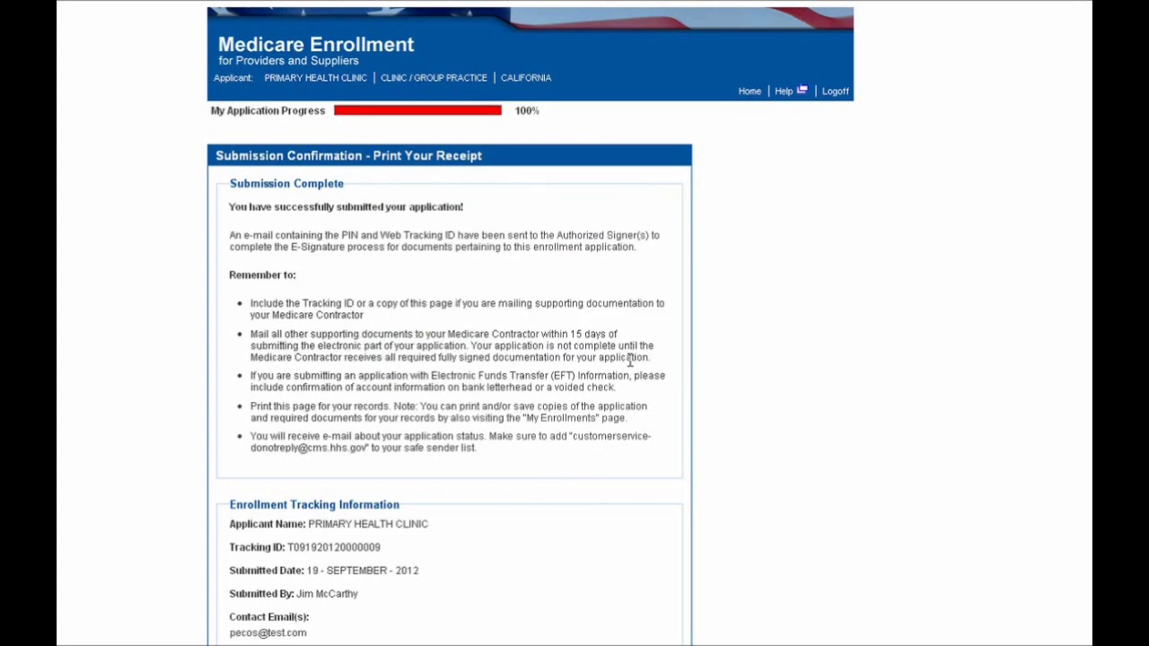